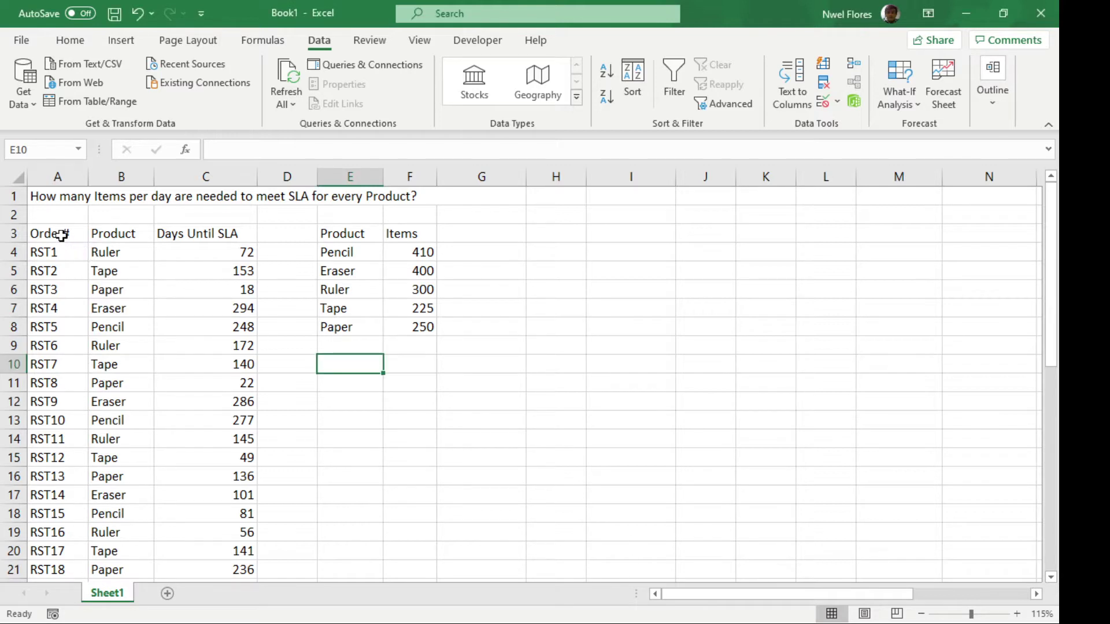
Review the order list, the Product/Items table and the question in row 1
{"action": "left_click_drag", "start_coordinate": [62, 232], "coordinate": [109, 324]}
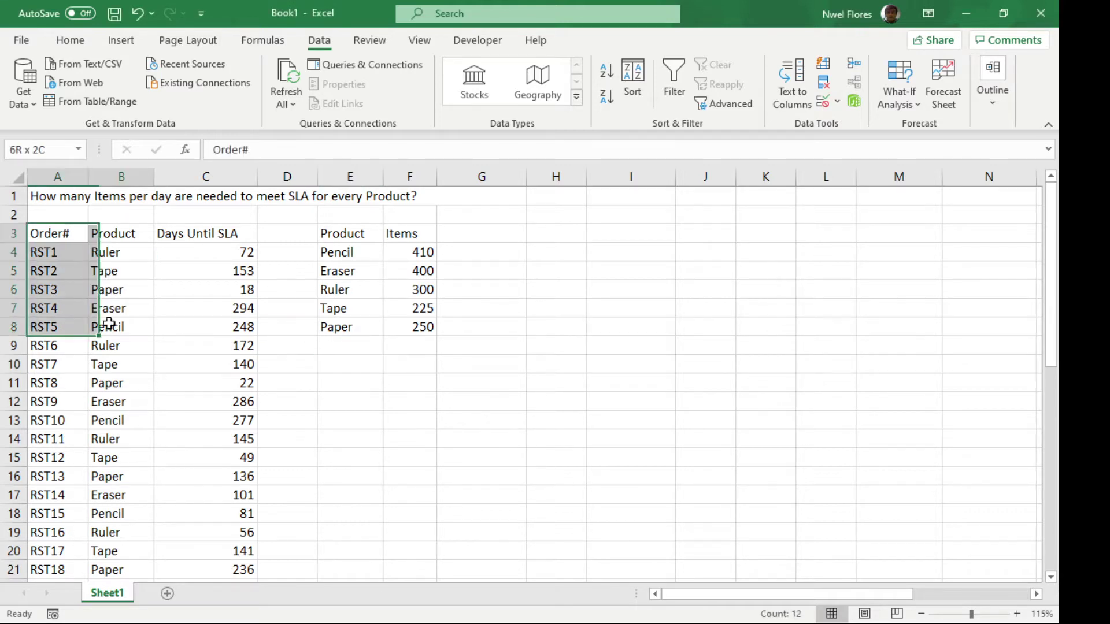
{"action": "left_click", "coordinate": [179, 283]}
{"action": "left_click_drag", "start_coordinate": [200, 234], "coordinate": [194, 289]}
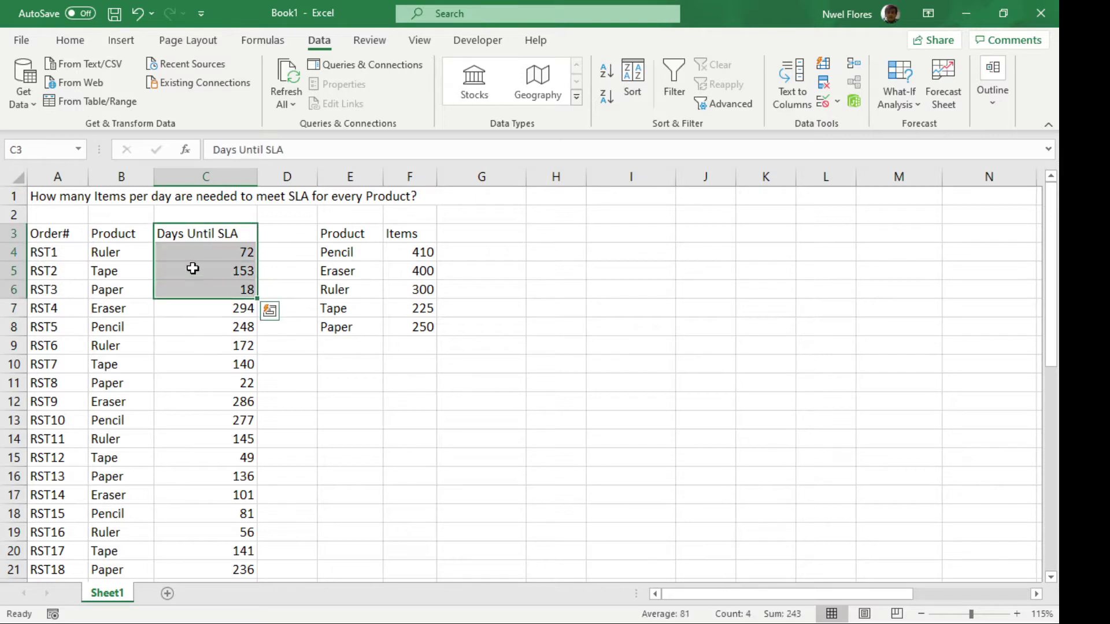
{"action": "left_click", "coordinate": [192, 269]}
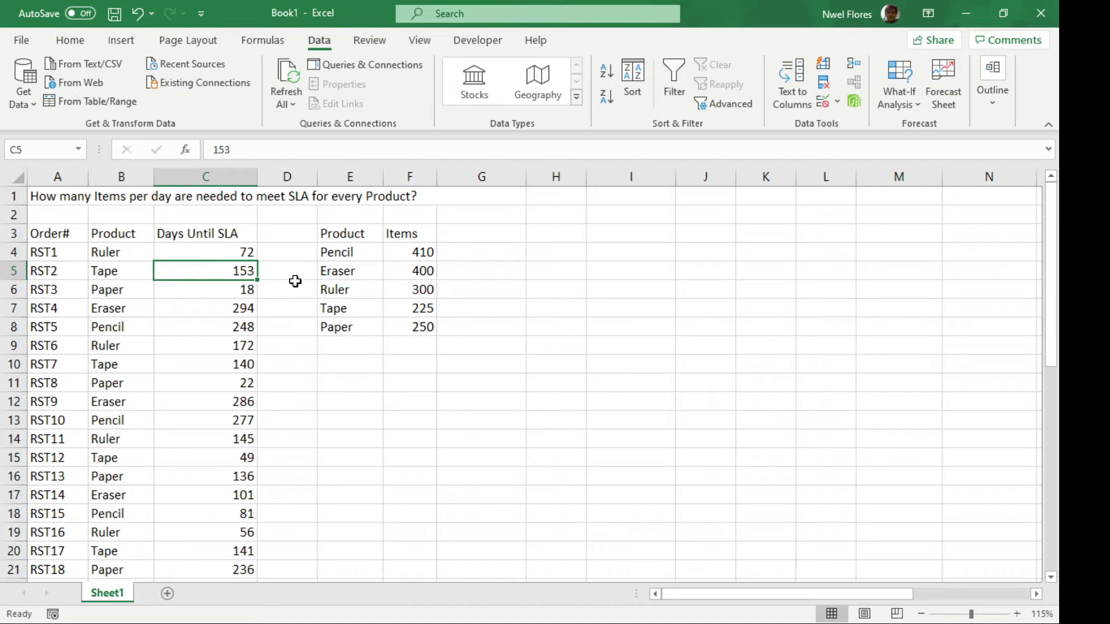
{"action": "left_click", "coordinate": [354, 306]}
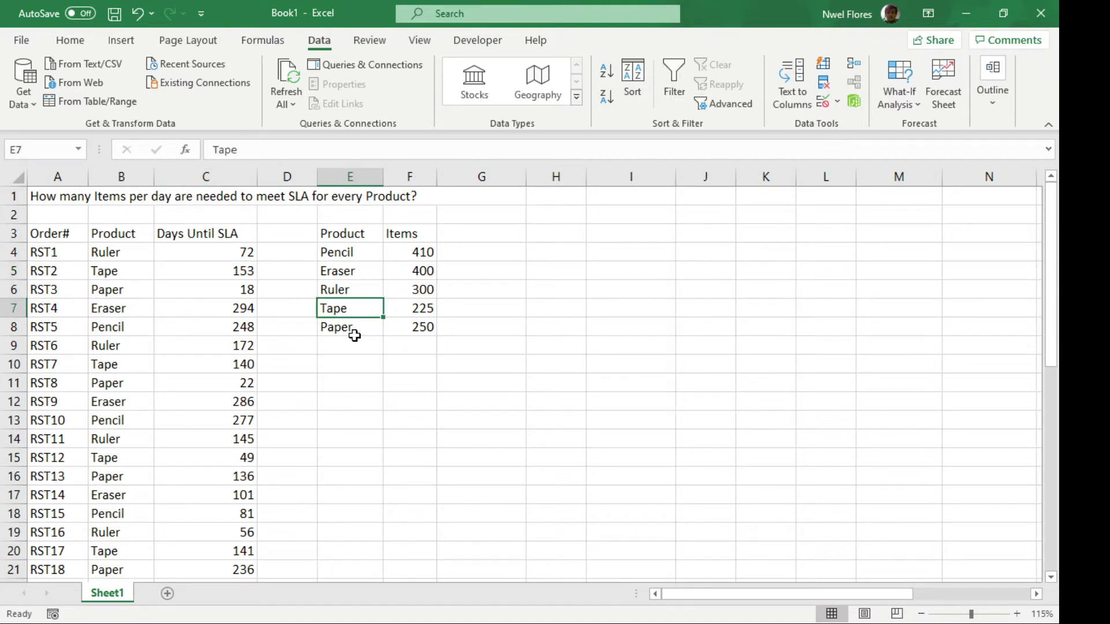
{"action": "left_click", "coordinate": [408, 294]}
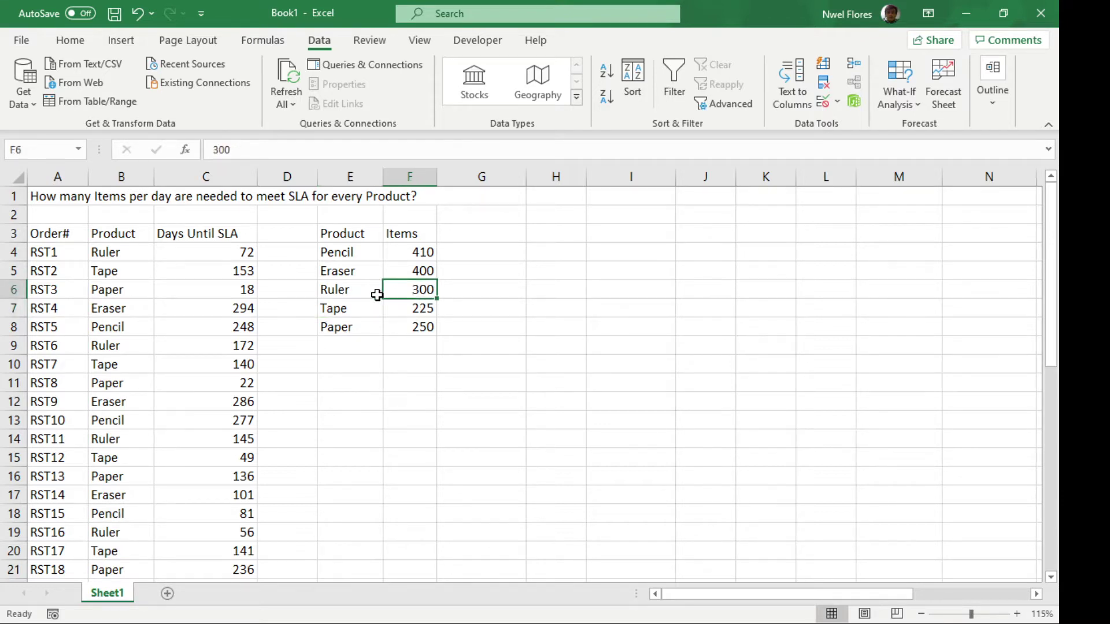
{"action": "left_click", "coordinate": [56, 199]}
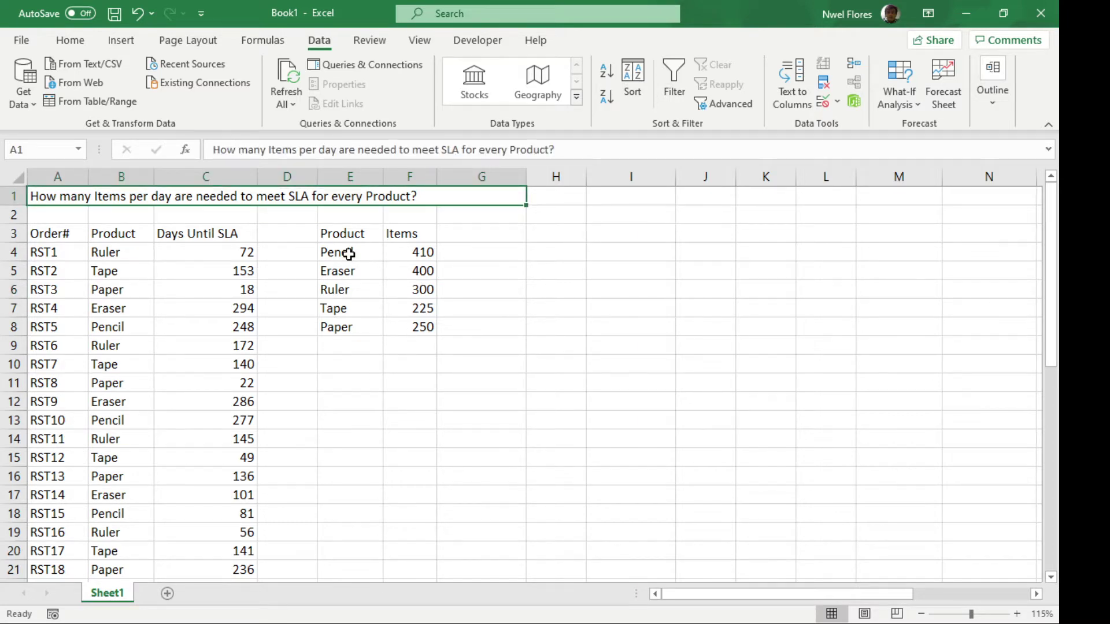
{"action": "left_click_drag", "start_coordinate": [349, 255], "coordinate": [341, 322]}
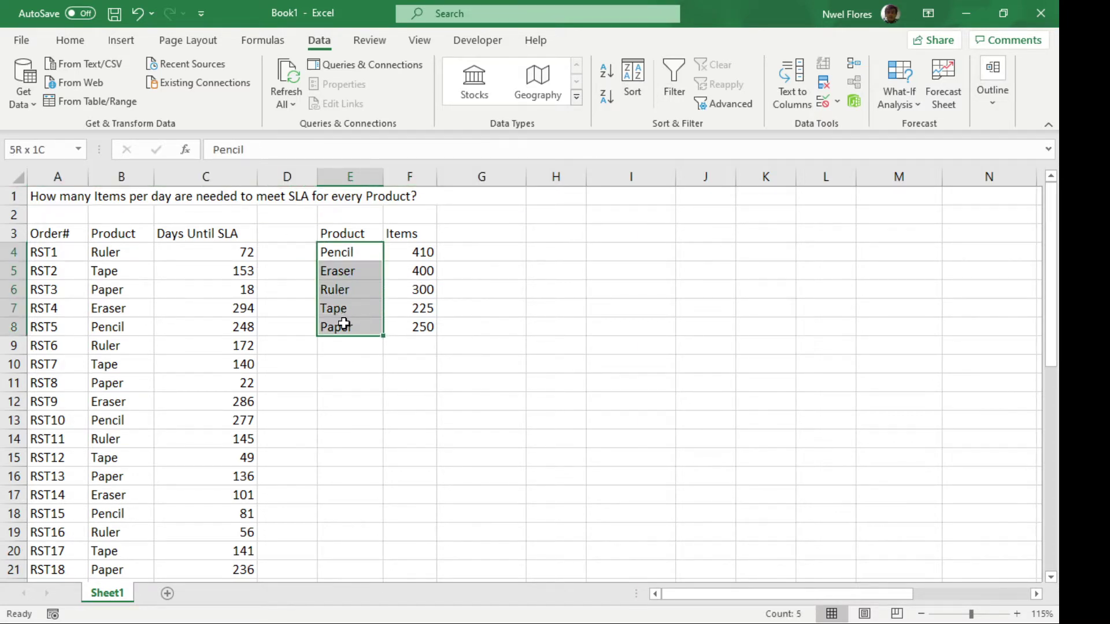
{"action": "left_click", "coordinate": [460, 250]}
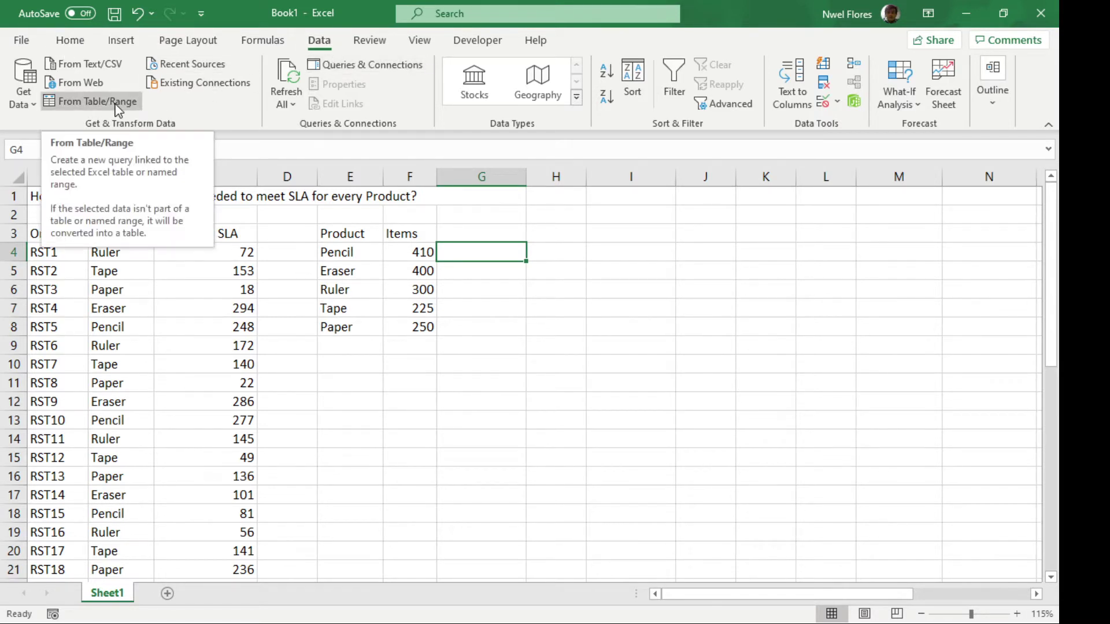
Convert the order list A3:C23 into a table with headers and open it in Power Query as Table7
{"action": "left_click", "coordinate": [148, 305]}
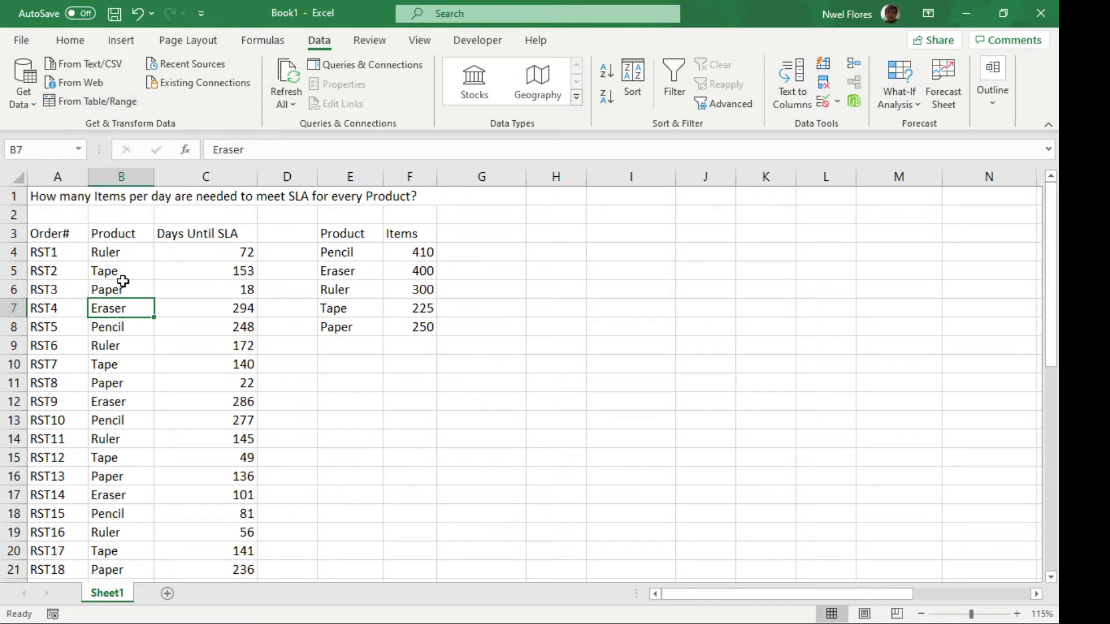
{"action": "left_click", "coordinate": [113, 103]}
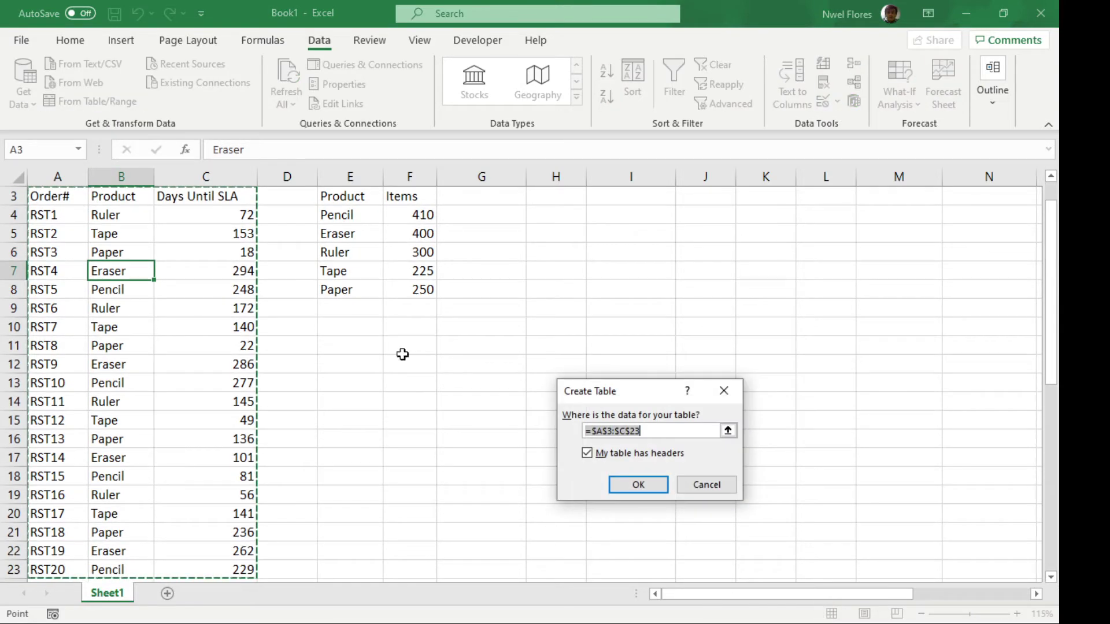
{"action": "left_click", "coordinate": [638, 485]}
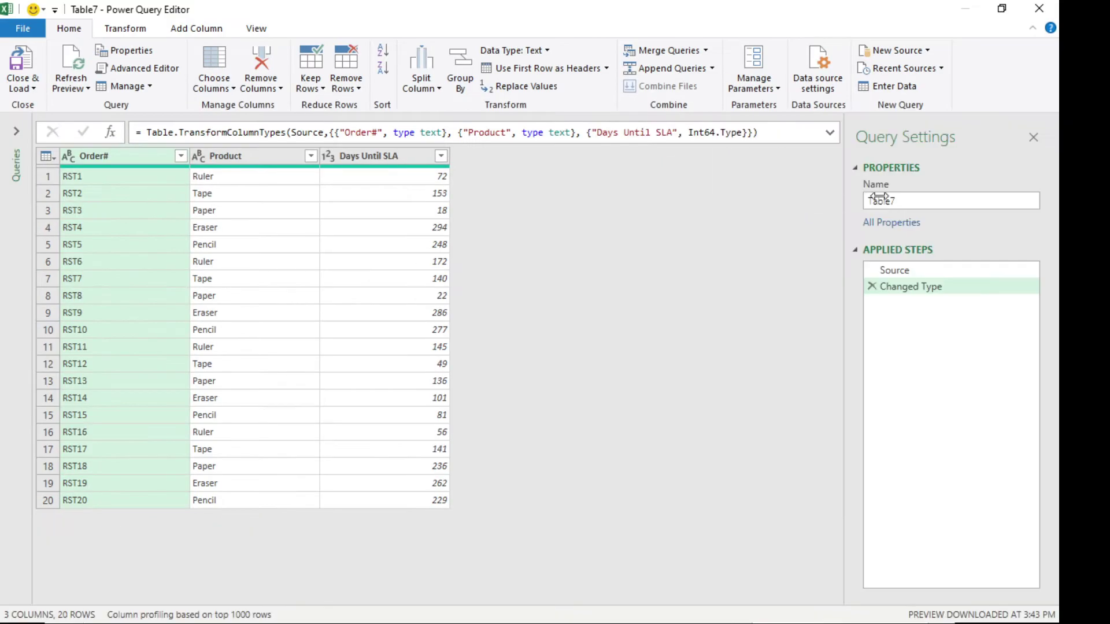
Rename the query to Orders
{"action": "left_click", "coordinate": [878, 199]}
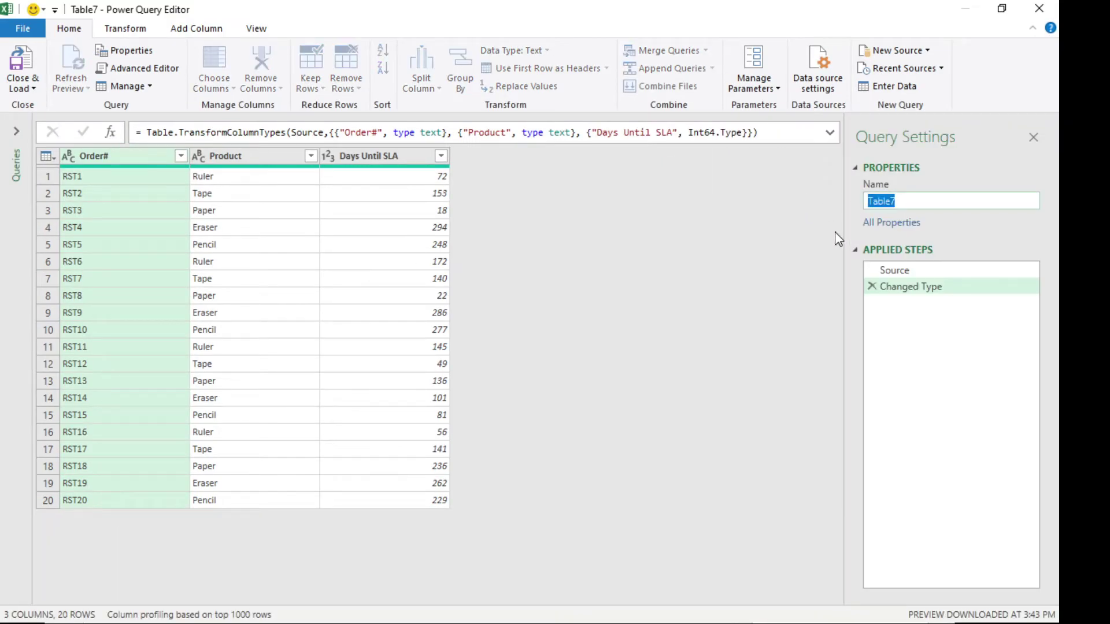
{"action": "type", "text": "Prod"}
{"action": "key", "text": "BackSpace"}
{"action": "key", "text": "BackSpace"}
{"action": "key", "text": "BackSpace"}
{"action": "key", "text": "BackSpace"}
{"action": "type", "text": "Orders"}
Close and load Orders as a connection-only query, then select inside the Product/Items range
{"action": "left_click", "coordinate": [22, 87]}
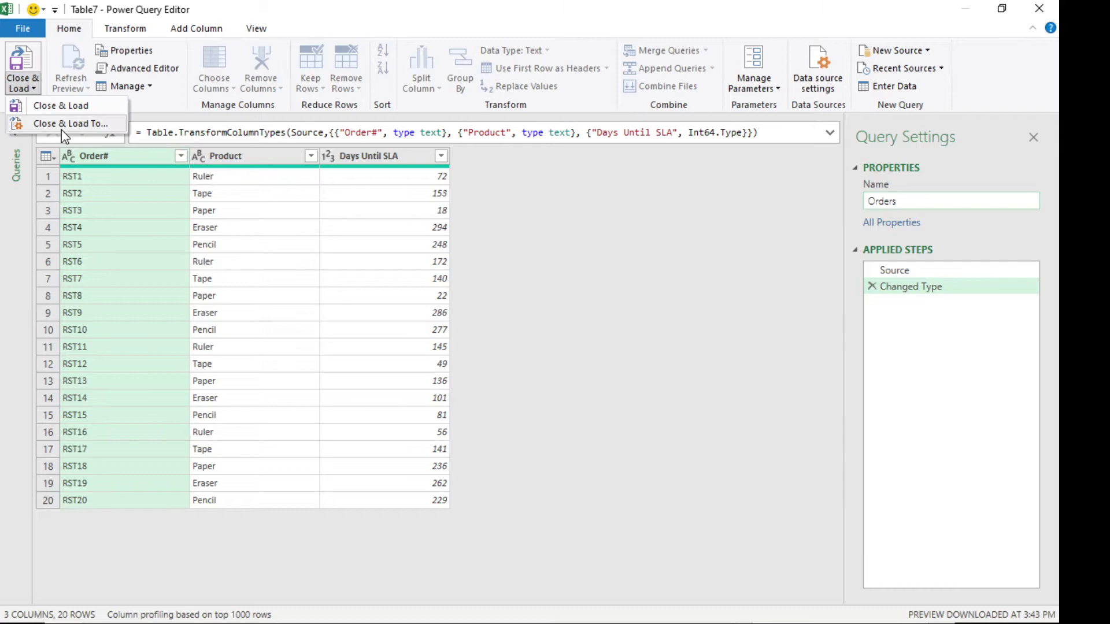
{"action": "left_click", "coordinate": [64, 125]}
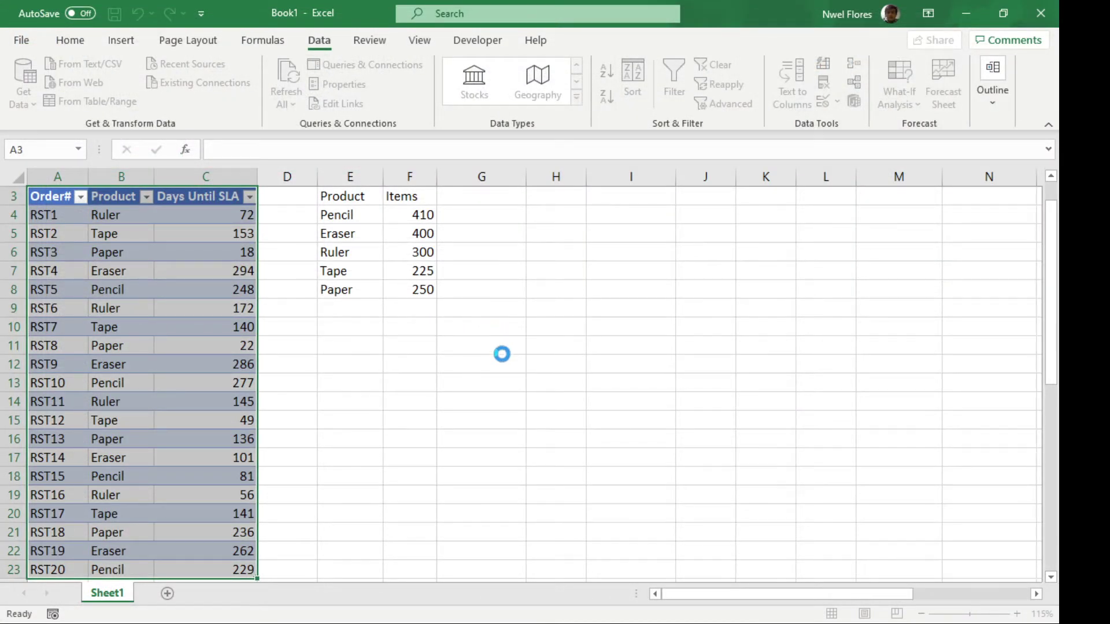
{"action": "left_click", "coordinate": [624, 428]}
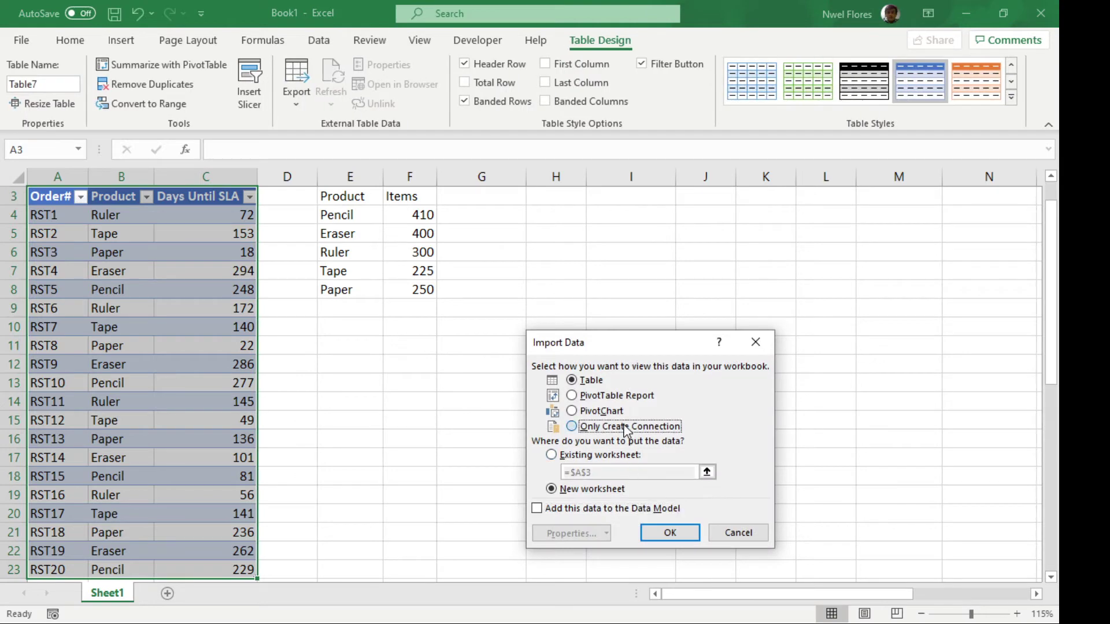
{"action": "left_click", "coordinate": [668, 532]}
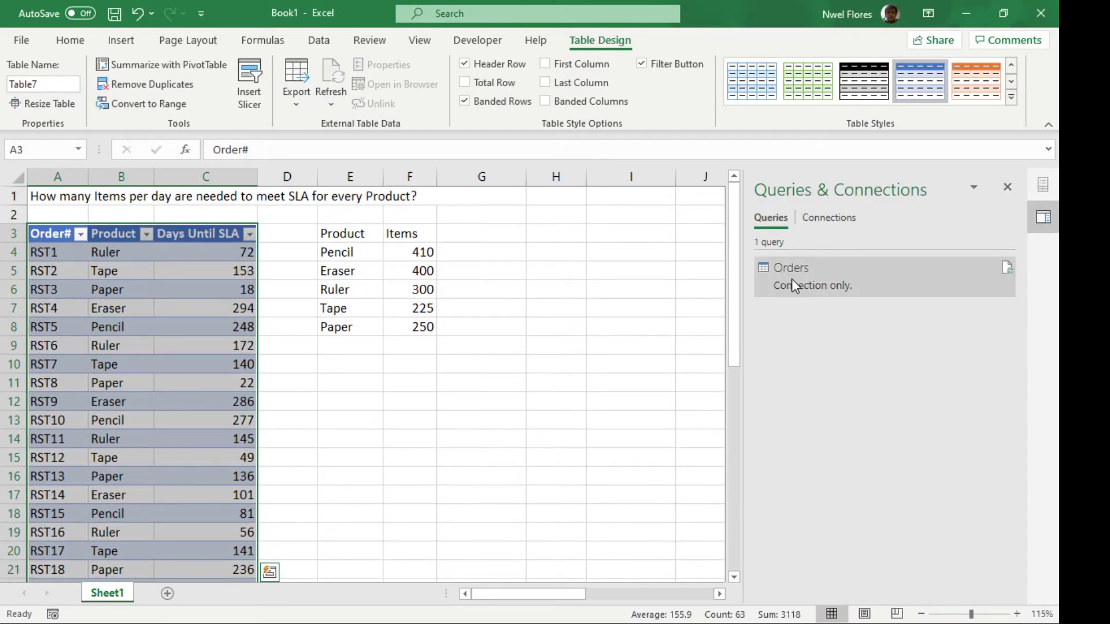
{"action": "mouse_move", "coordinate": [803, 286]}
{"action": "left_click", "coordinate": [363, 379]}
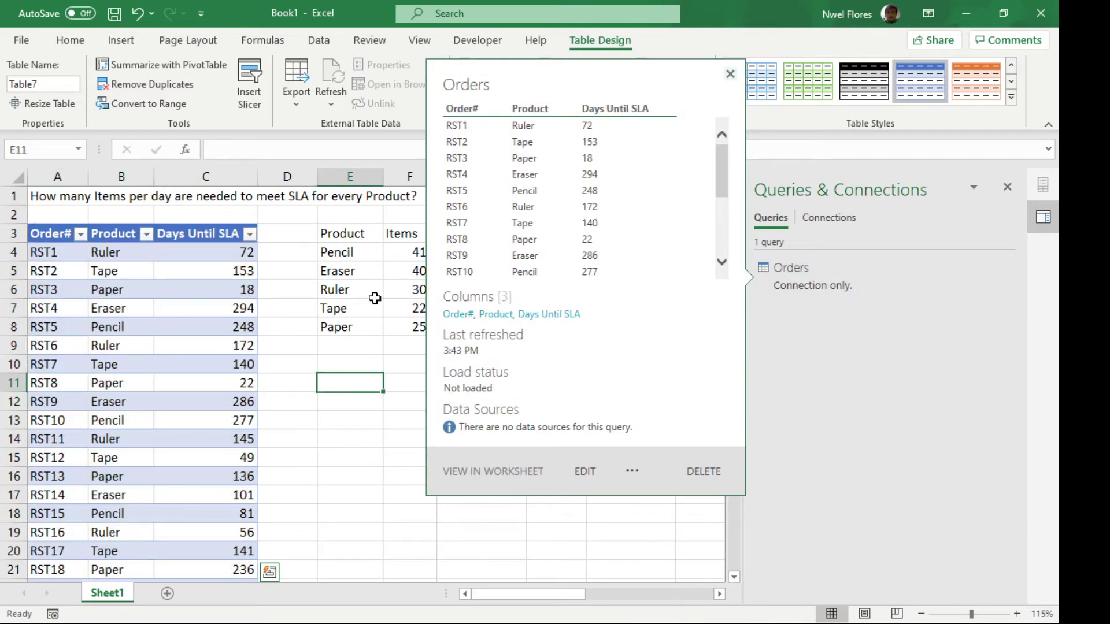
{"action": "left_click", "coordinate": [371, 291]}
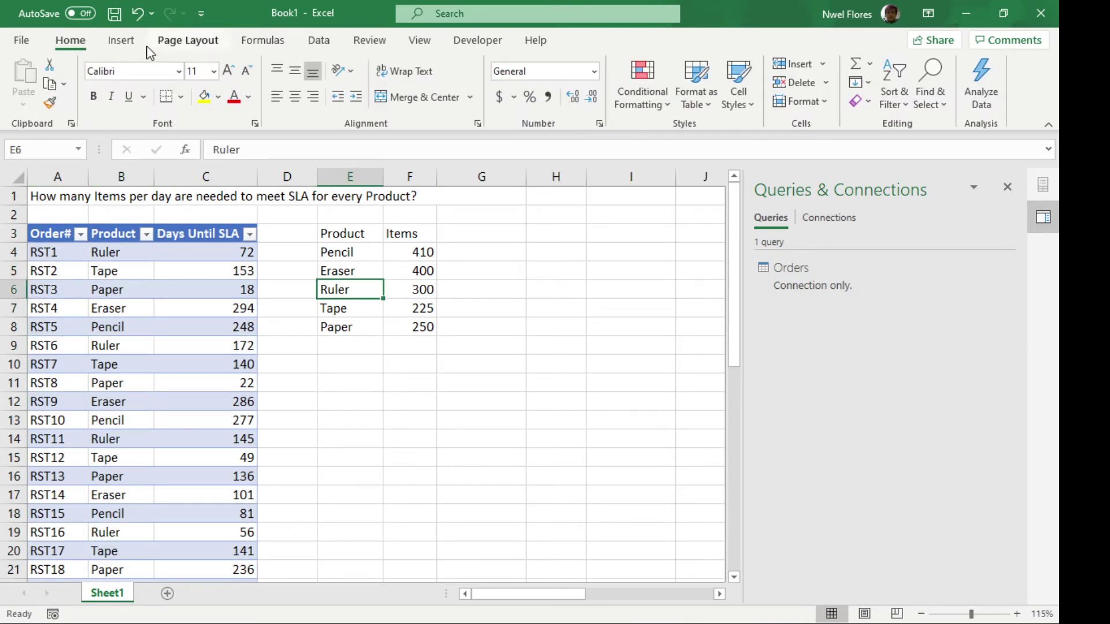
Turn the Product/Items range E3:F8 into a table with headers, opening it in Power Query as Table8
{"action": "left_click", "coordinate": [323, 44]}
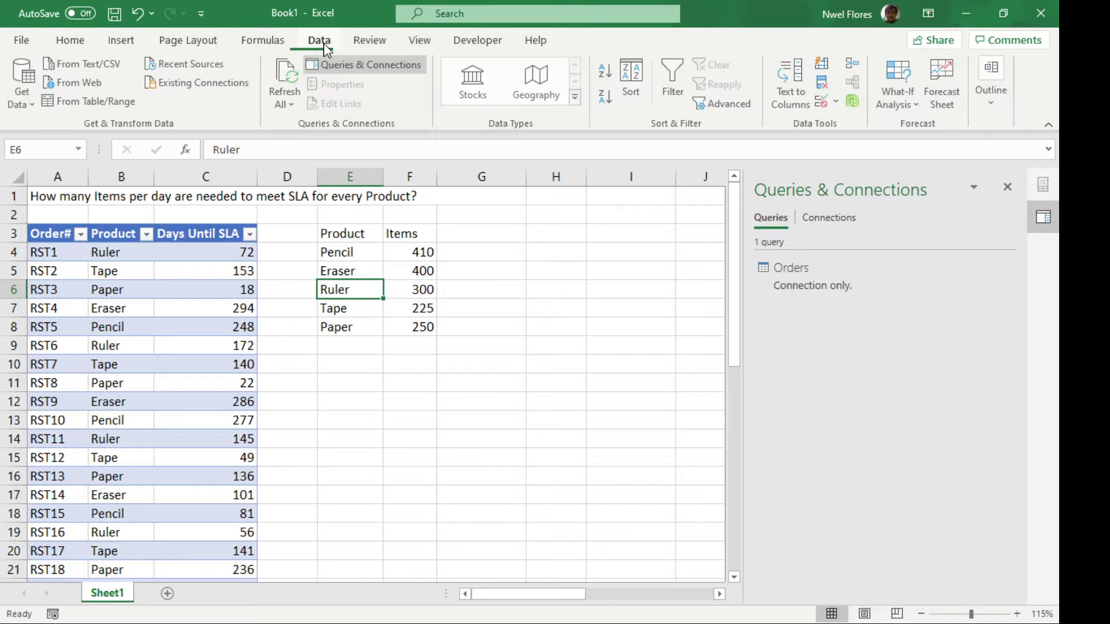
{"action": "left_click", "coordinate": [104, 102]}
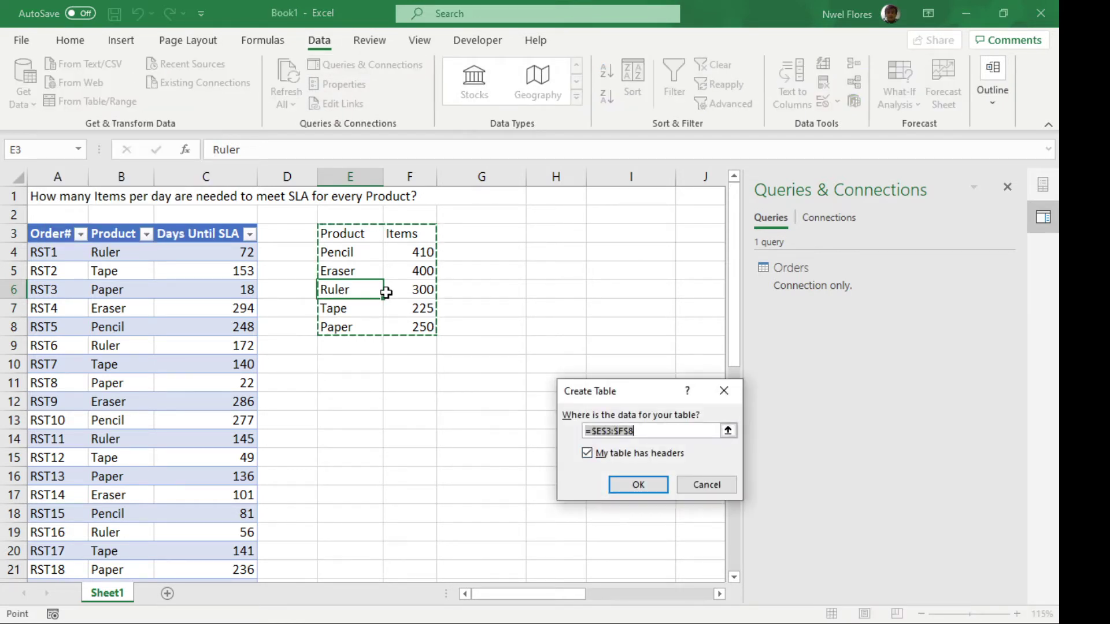
{"action": "left_click", "coordinate": [638, 485]}
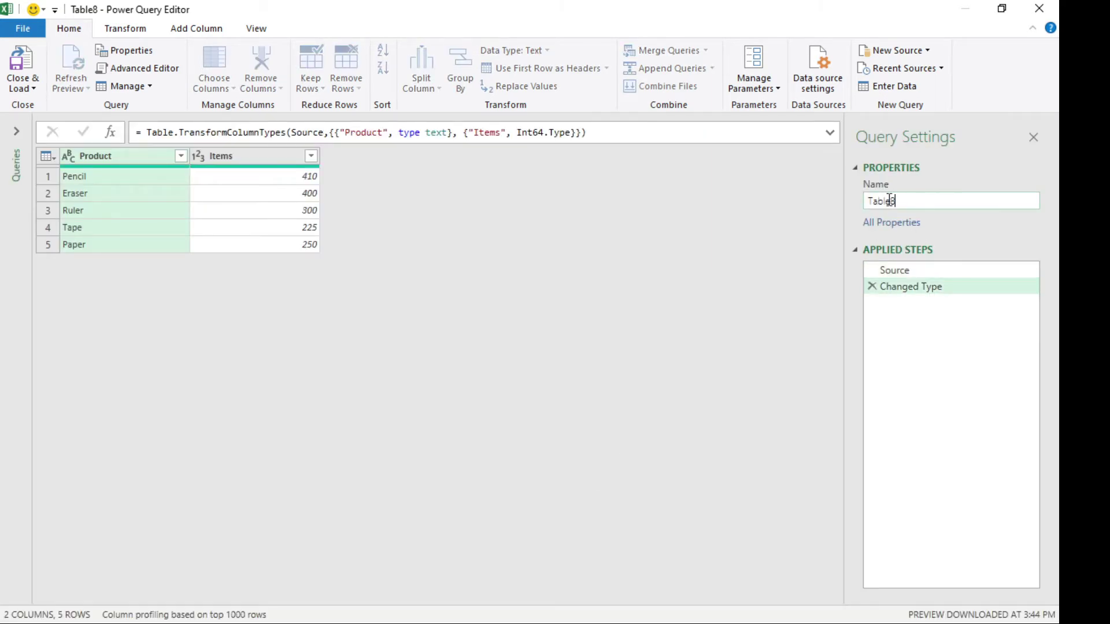
Rename Table8 to Products and expand the Queries pane listing Orders and Products
{"action": "double_click", "coordinate": [890, 200]}
{"action": "type", "text": "Products"}
{"action": "left_click", "coordinate": [414, 349]}
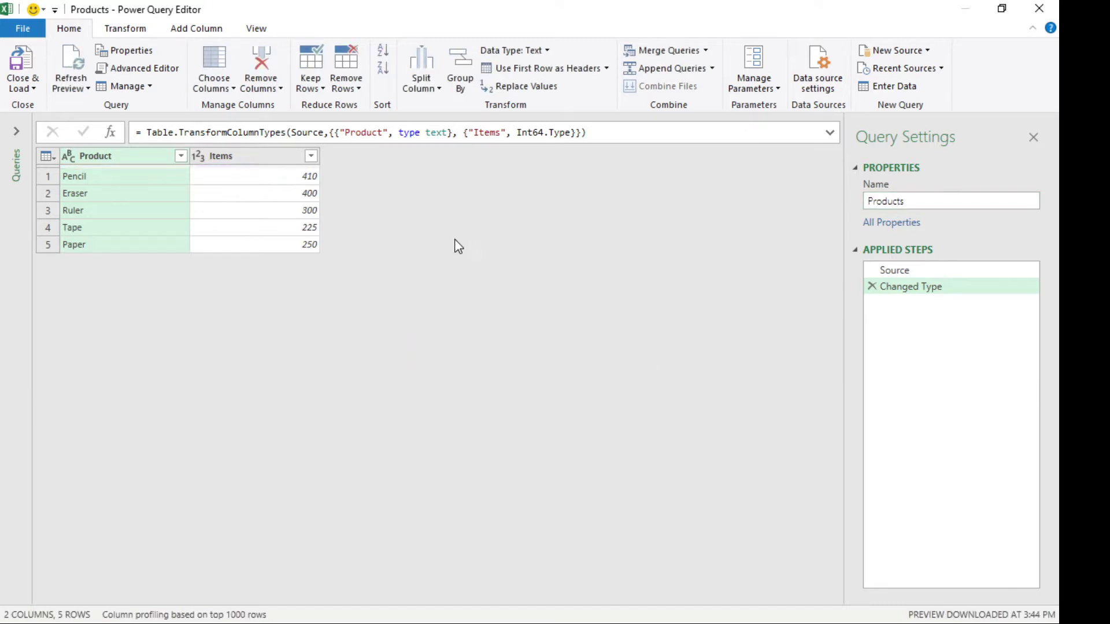
{"action": "left_click", "coordinate": [15, 171]}
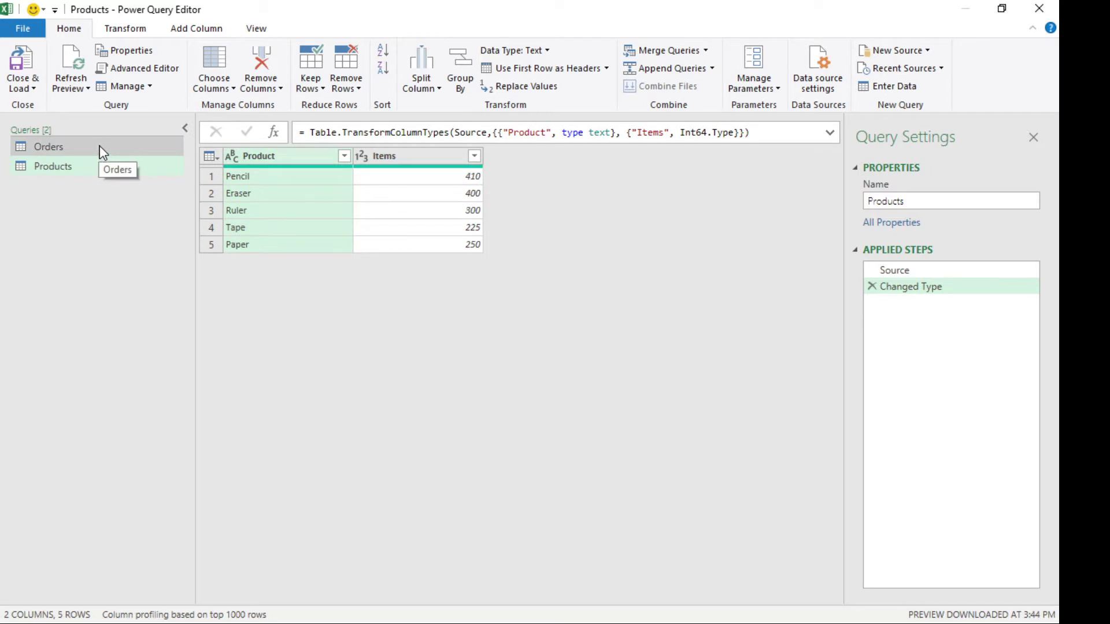
Merge Orders into Products by matching the Product column with a left outer join
{"action": "left_click", "coordinate": [185, 130]}
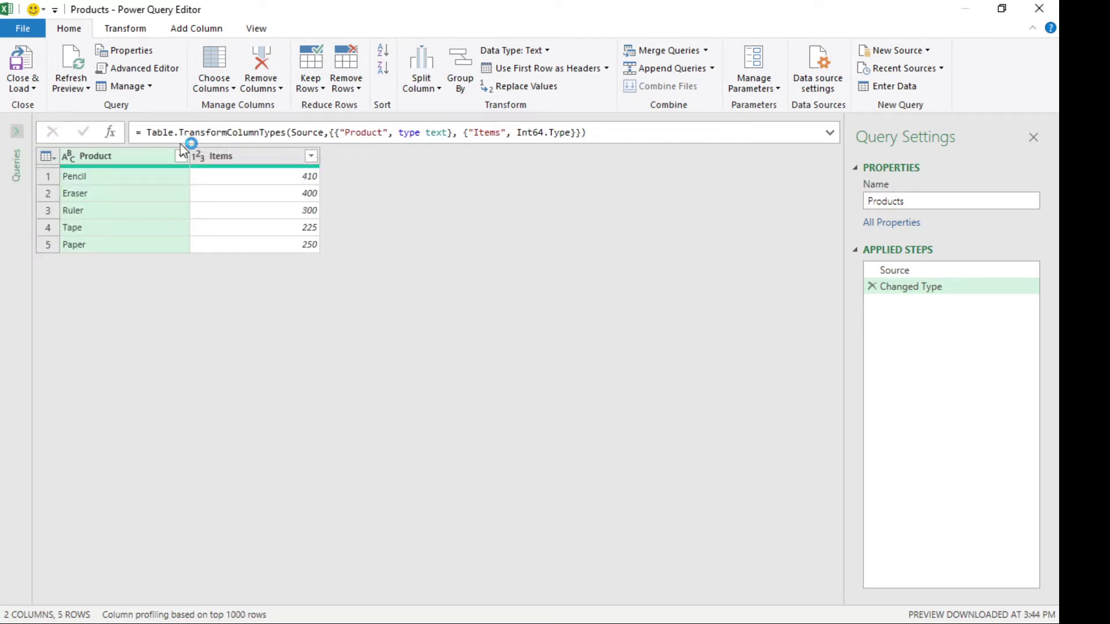
{"action": "left_click", "coordinate": [706, 51]}
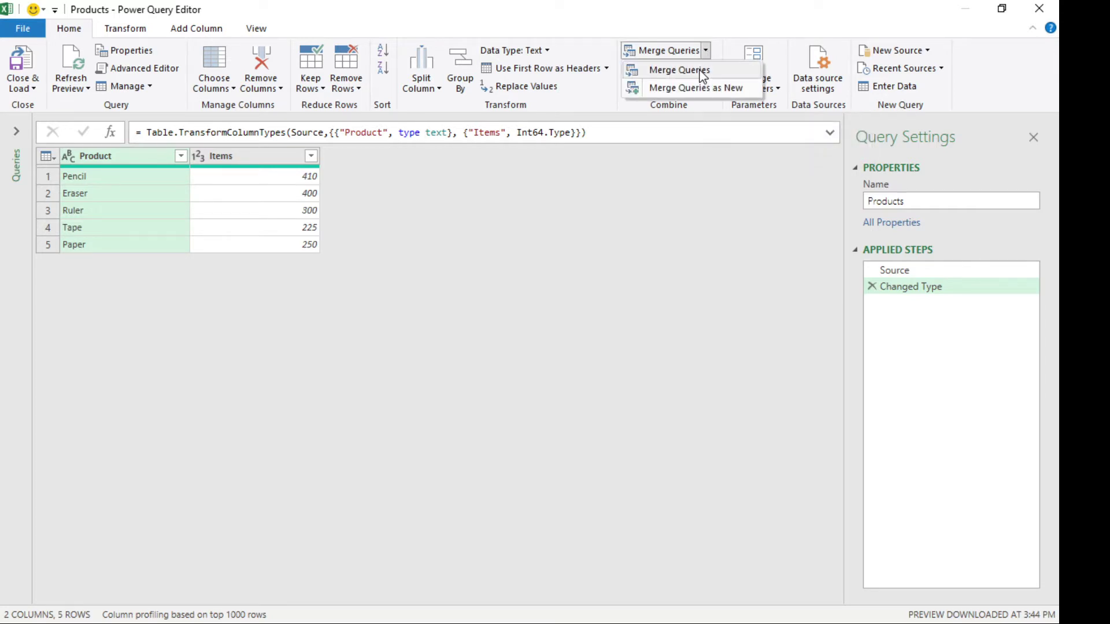
{"action": "left_click", "coordinate": [457, 223]}
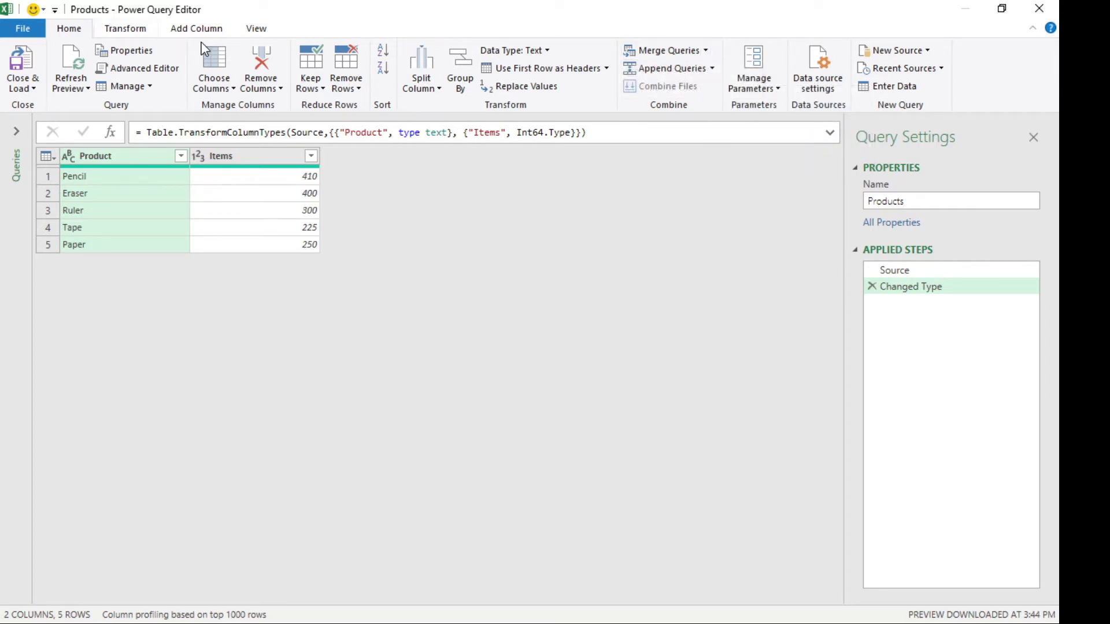
{"action": "left_click", "coordinate": [706, 51]}
{"action": "left_click", "coordinate": [654, 68]}
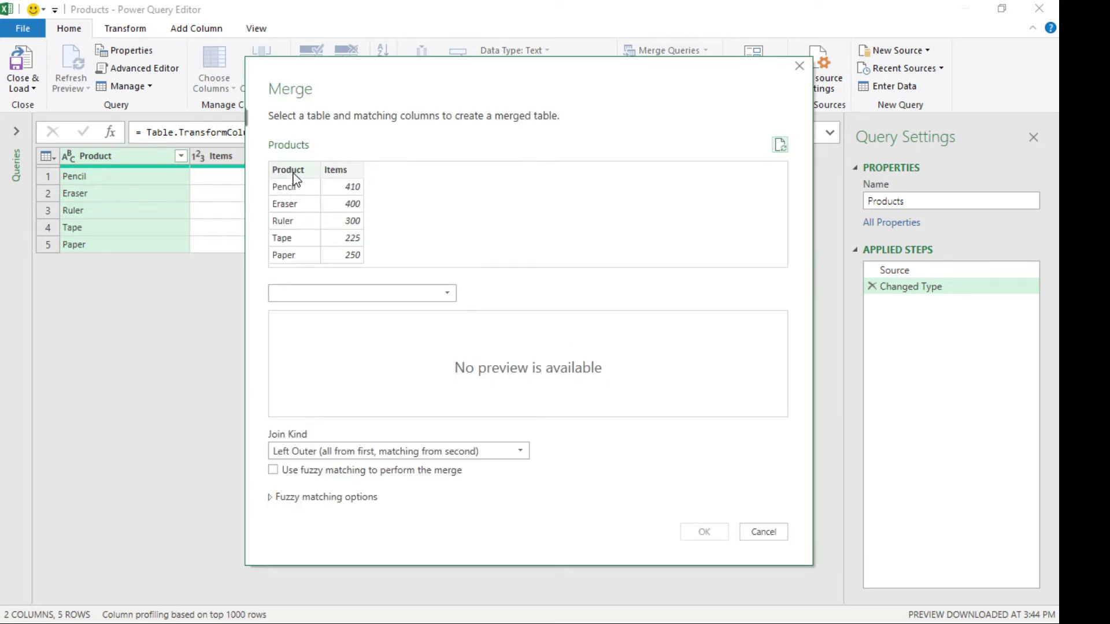
{"action": "left_click", "coordinate": [292, 171]}
{"action": "left_click", "coordinate": [345, 295]}
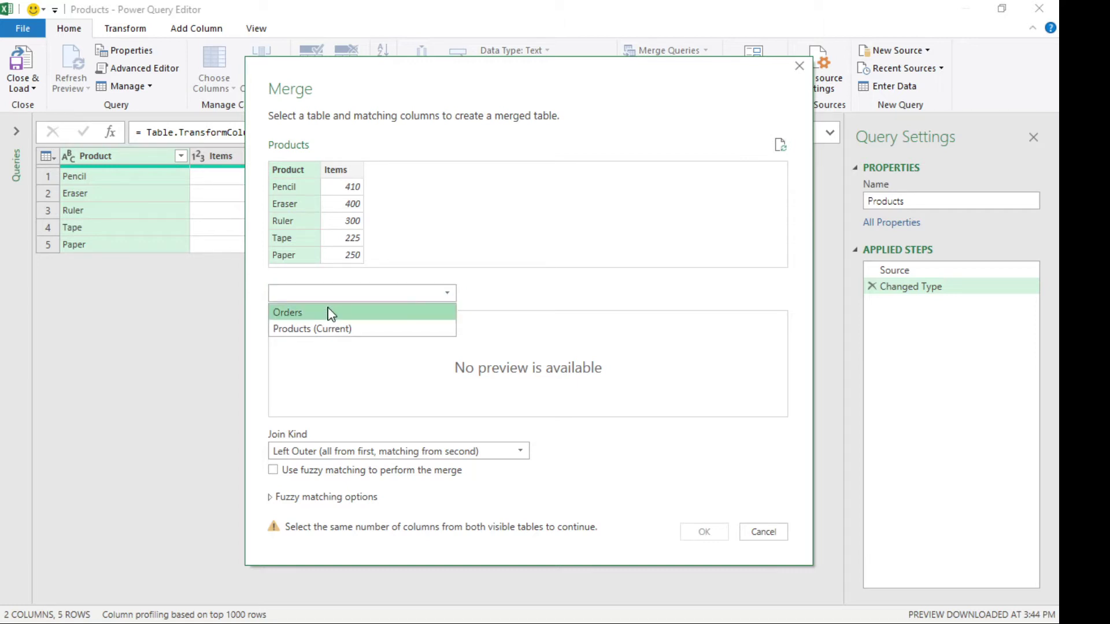
{"action": "left_click", "coordinate": [330, 312]}
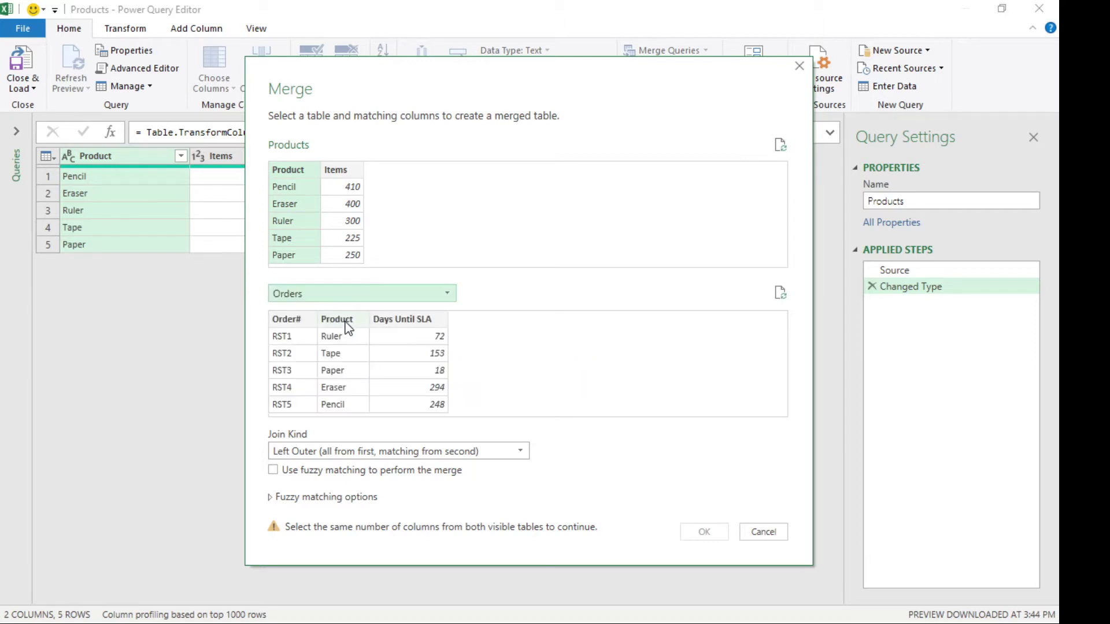
{"action": "left_click", "coordinate": [347, 328]}
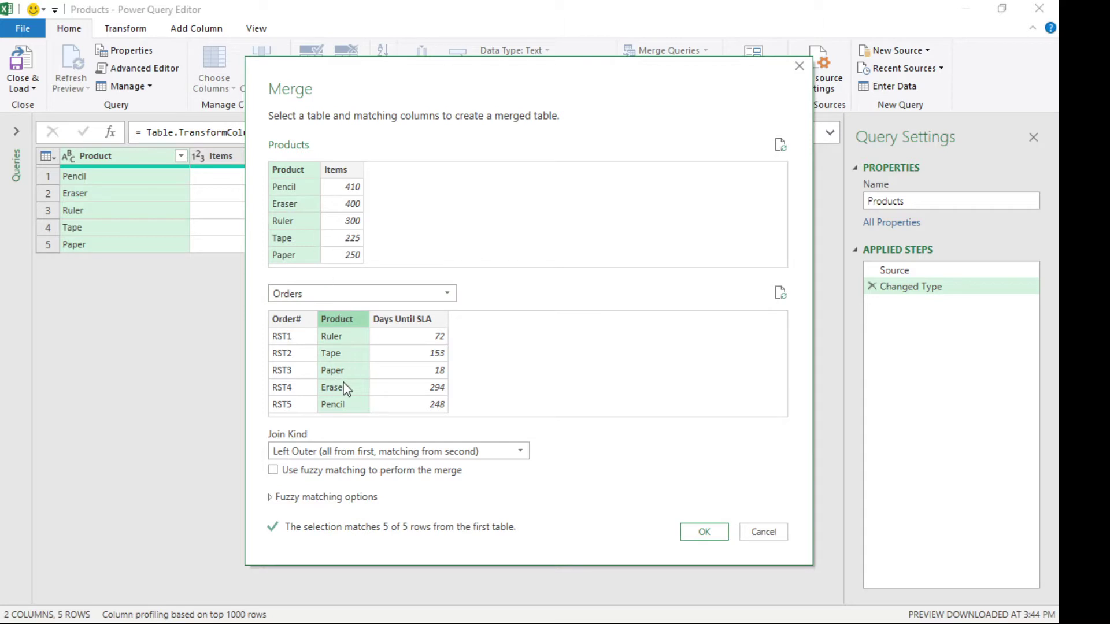
{"action": "left_click", "coordinate": [715, 532]}
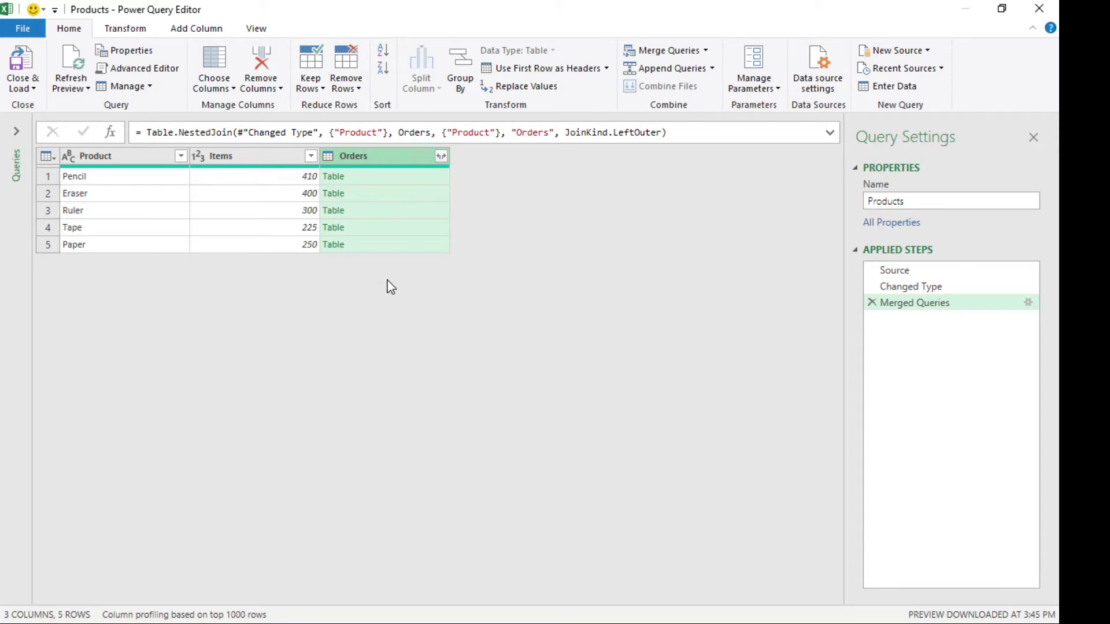
Preview Pencil's nested Orders table showing its four orders with Order#, Product and Days Until SLA
{"action": "left_click", "coordinate": [377, 177]}
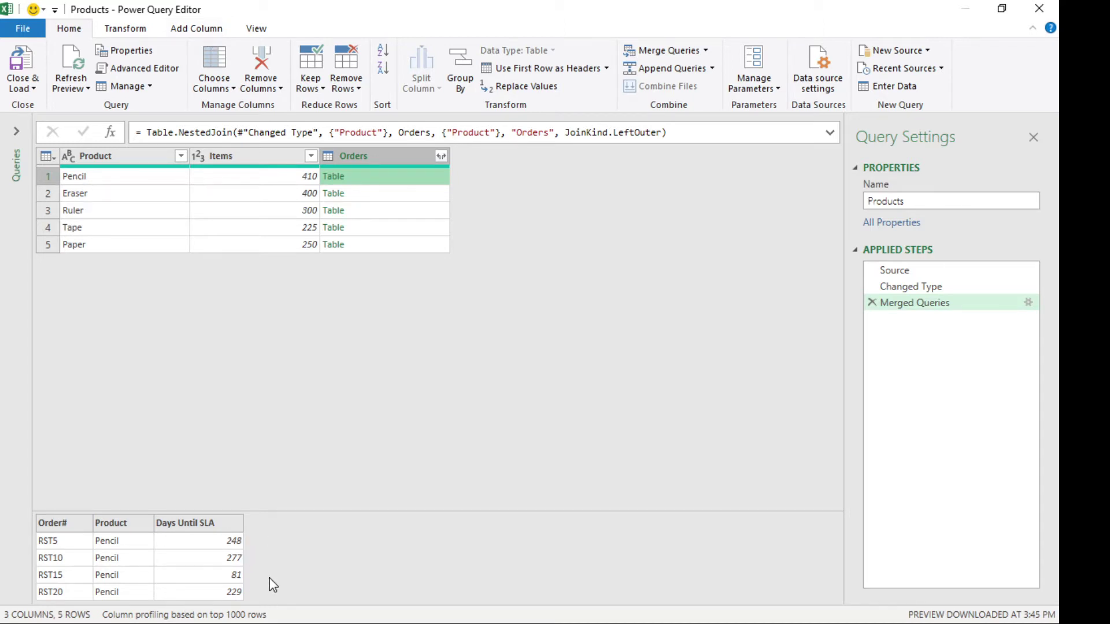
{"action": "left_click", "coordinate": [209, 32]}
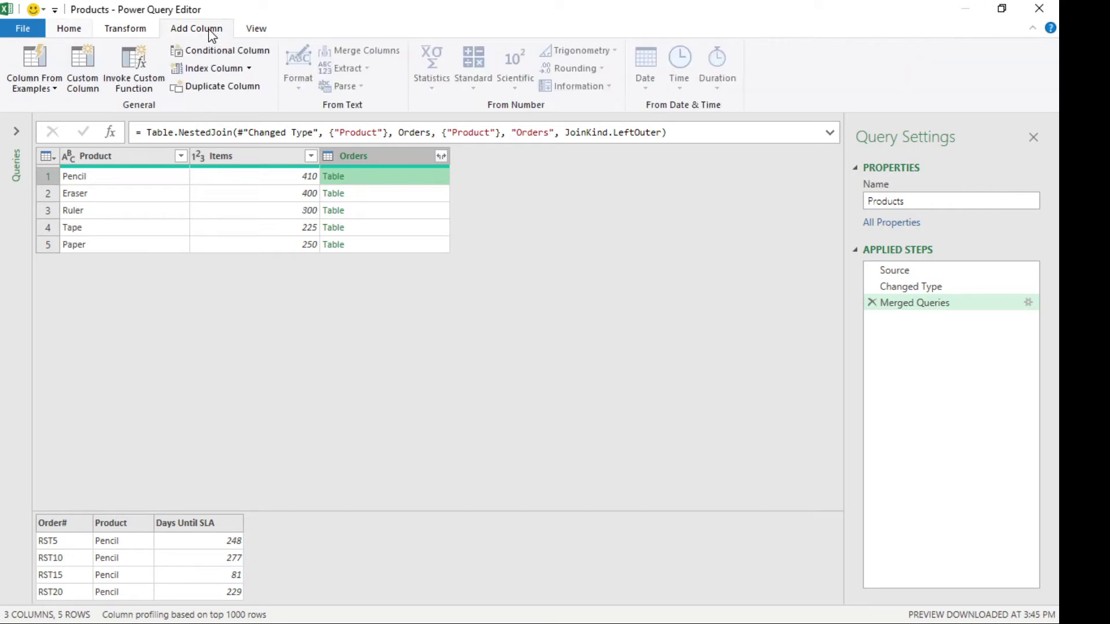
Start a Custom Column and name it Orders2
{"action": "left_click", "coordinate": [84, 93]}
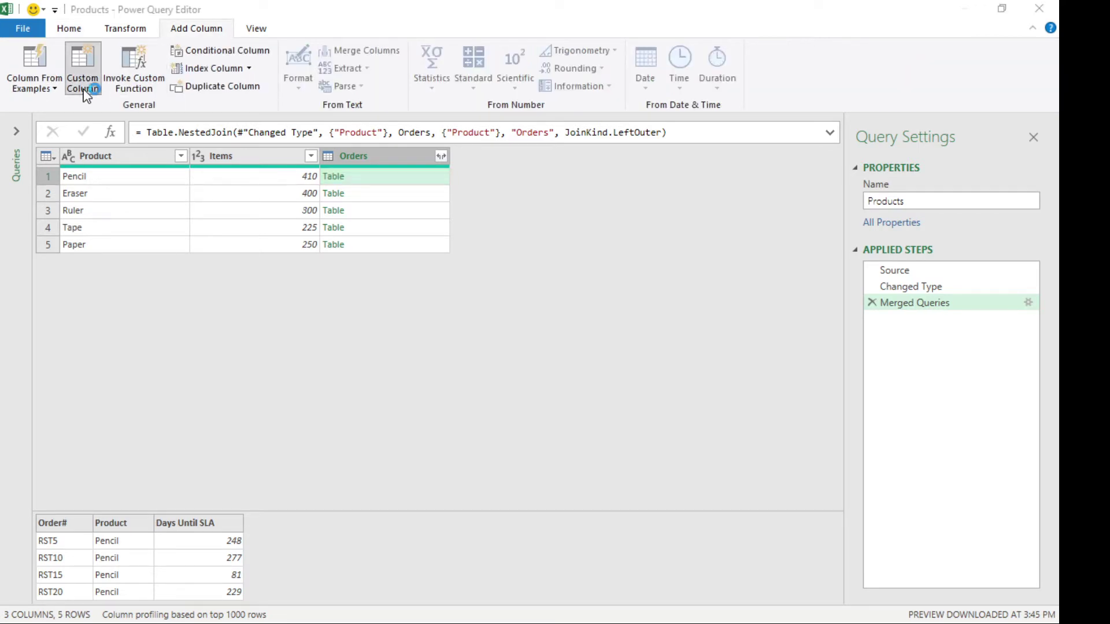
{"action": "left_click_drag", "start_coordinate": [497, 160], "coordinate": [612, 246]}
{"action": "double_click", "coordinate": [490, 325]}
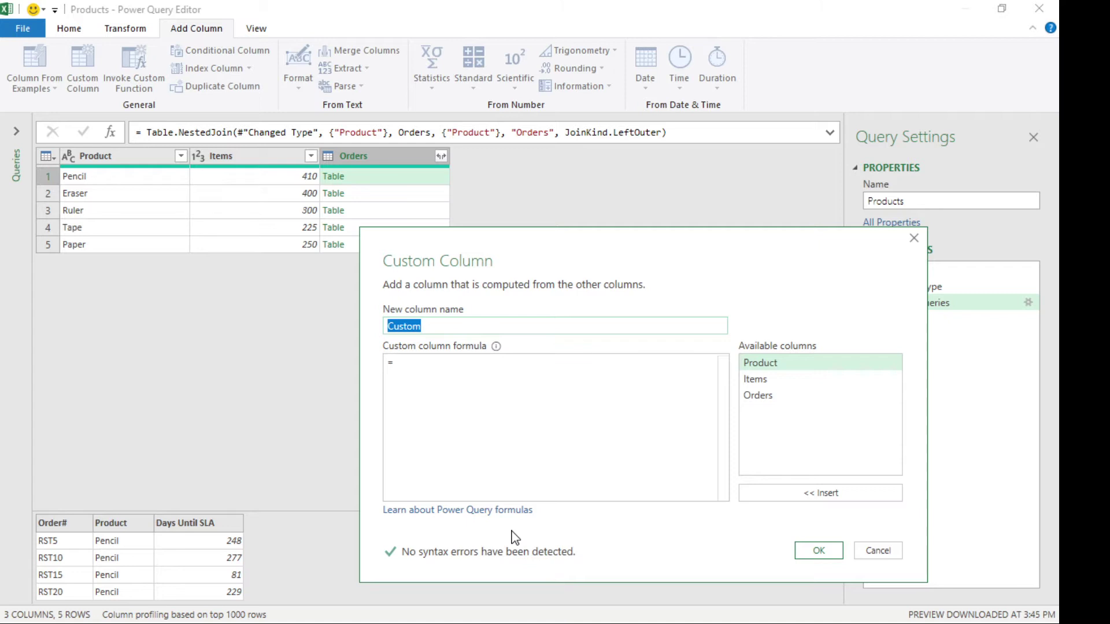
{"action": "type", "text": "Orders2"}
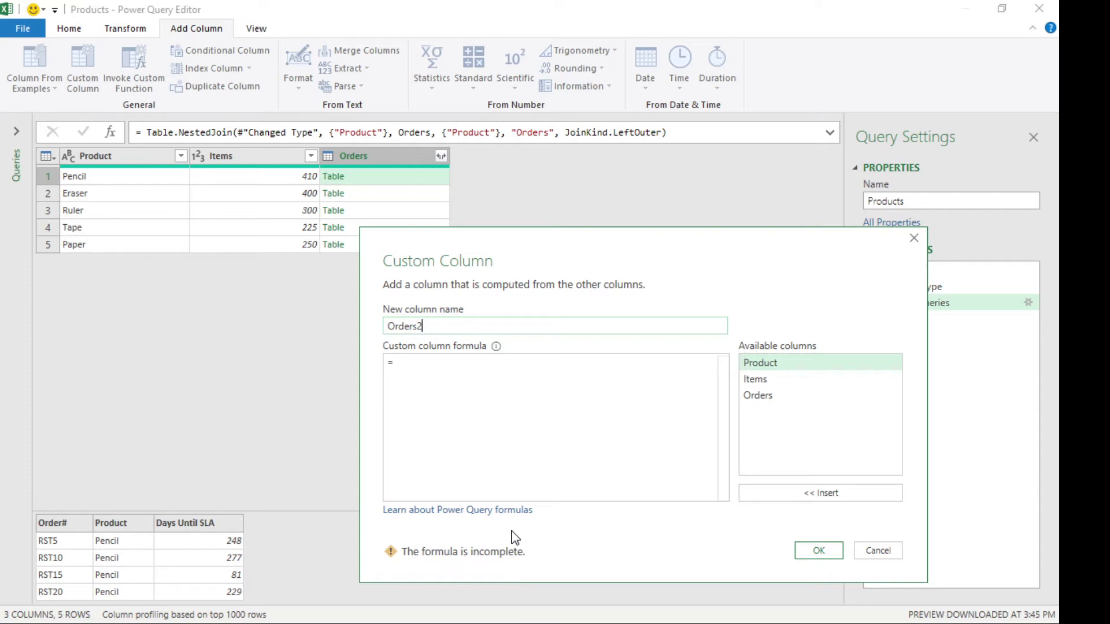
Enter a let formula adding Items Per Day as Items divided by [Days Until SLA] to each Orders table
{"action": "left_click", "coordinate": [593, 410]}
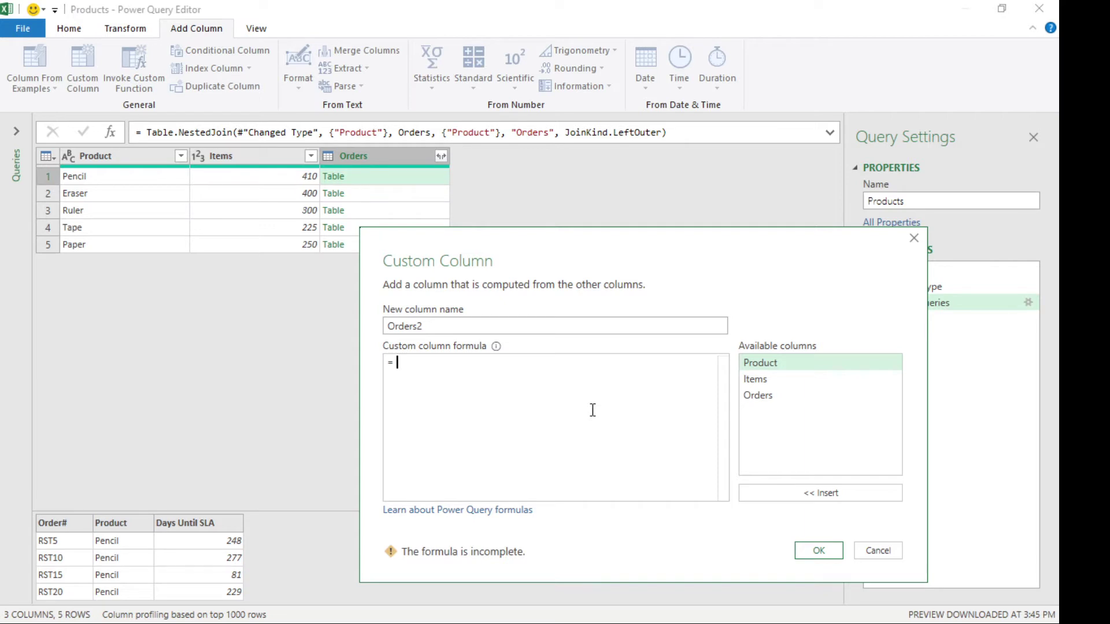
{"action": "type", "text": "l"}
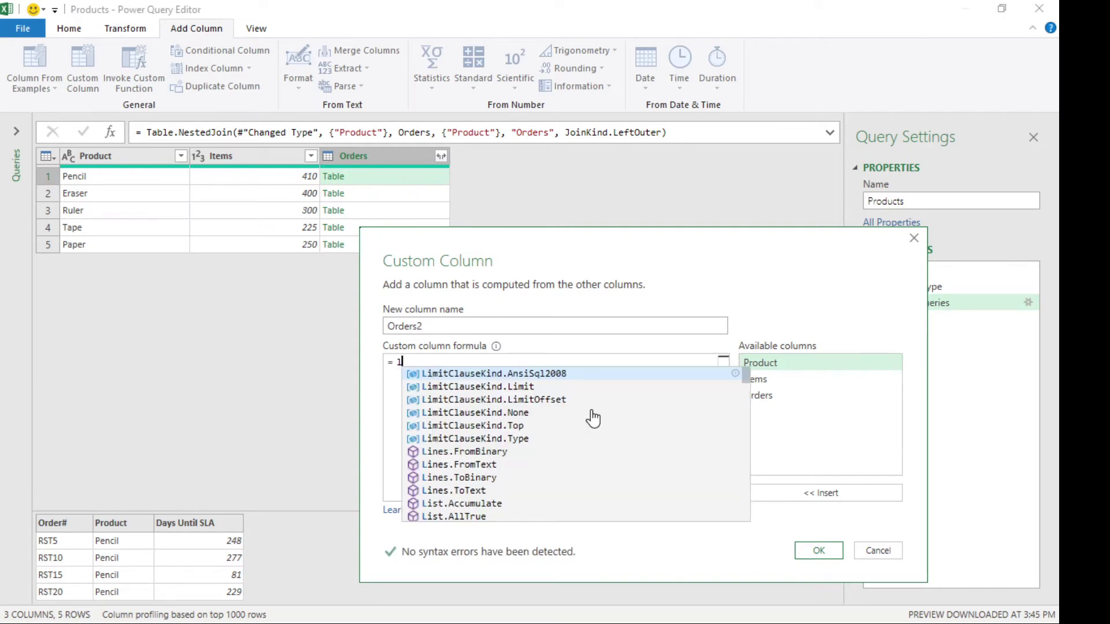
{"action": "type", "text": "et N ="}
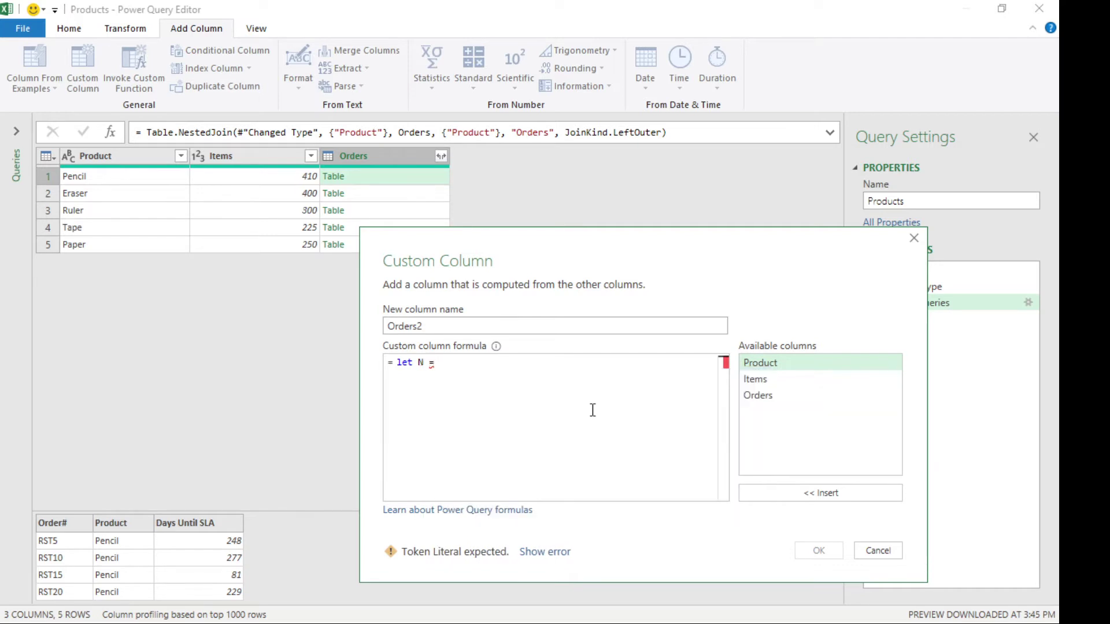
{"action": "double_click", "coordinate": [793, 381]}
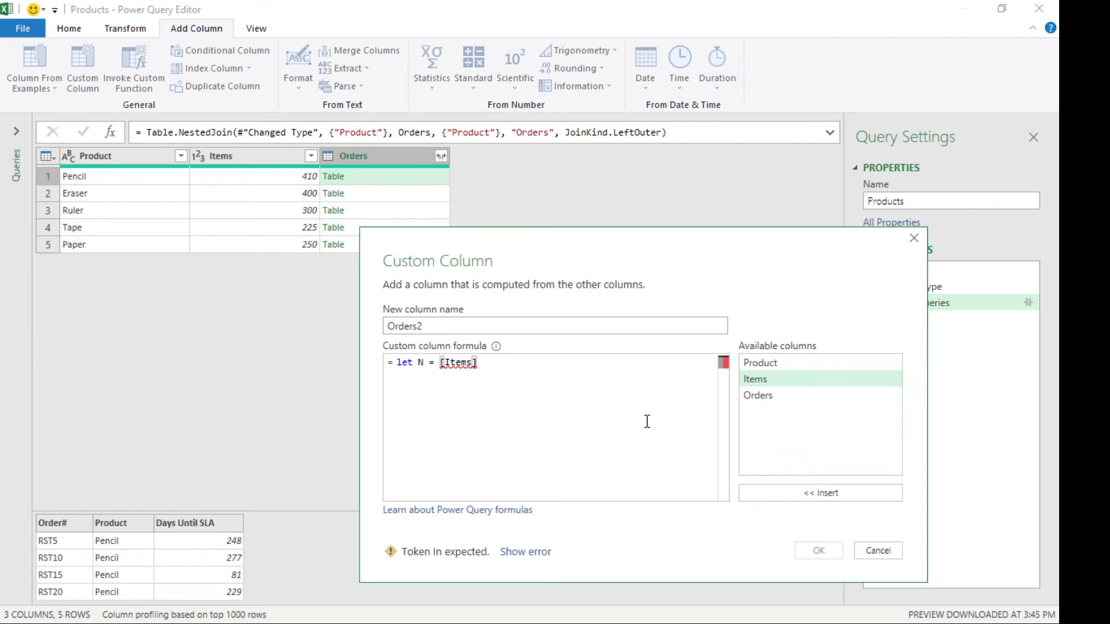
{"action": "type", "text": "in T"}
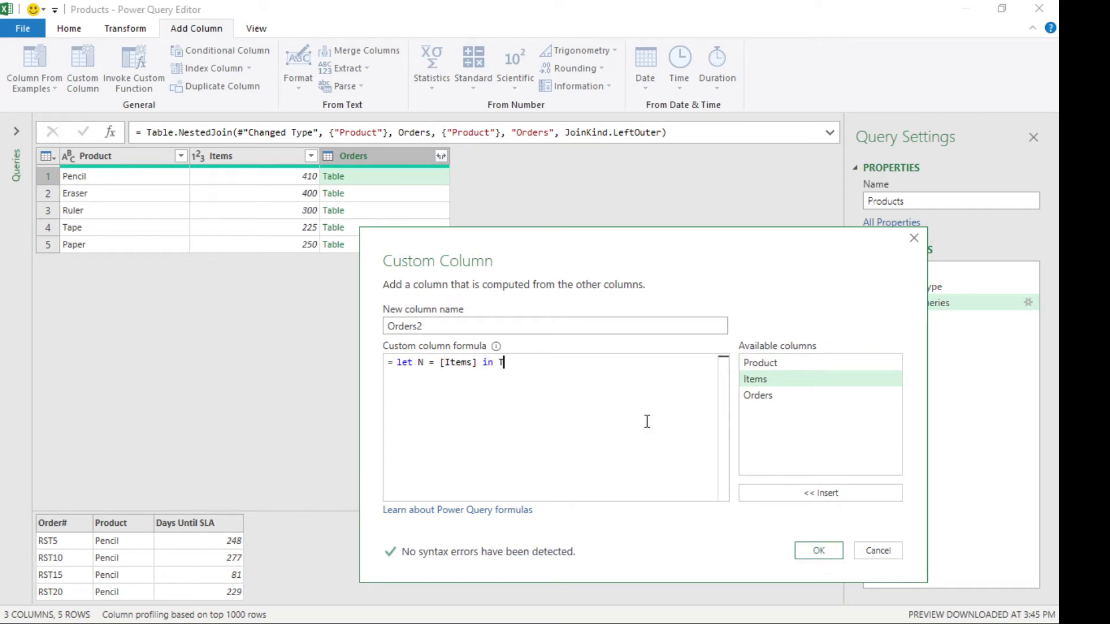
{"action": "type", "text": "able.Add"}
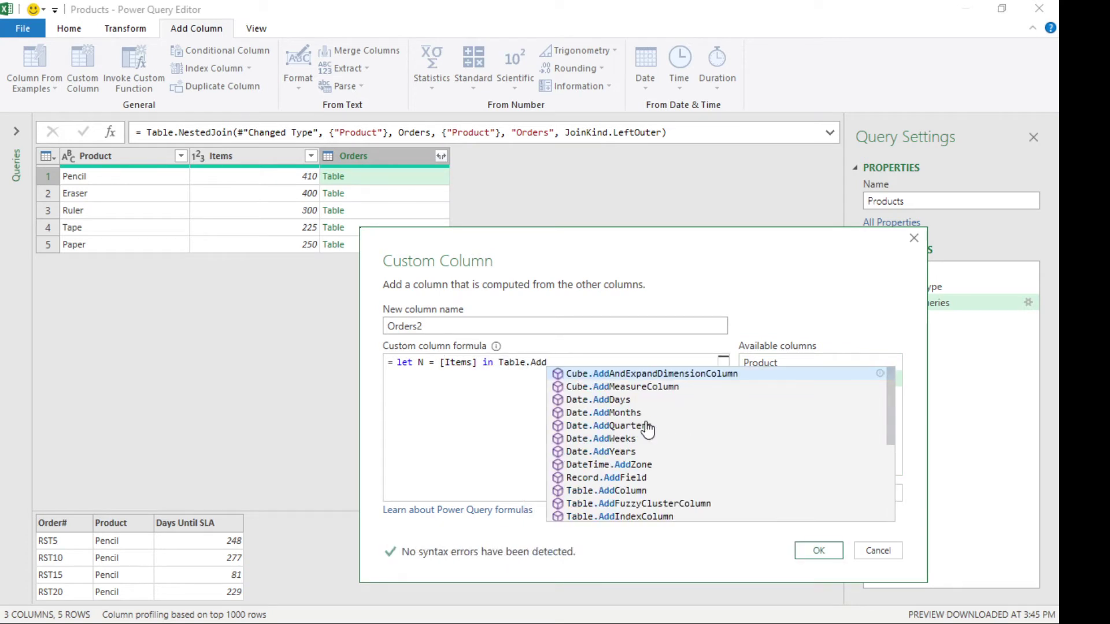
{"action": "type", "text": "Colu"}
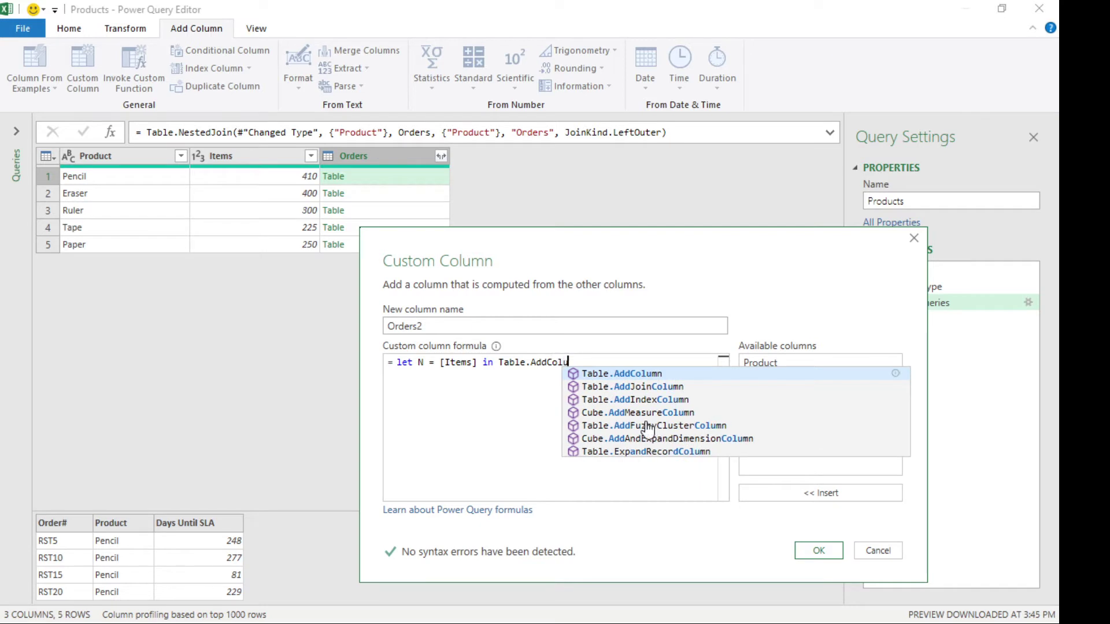
{"action": "type", "text": "mn("}
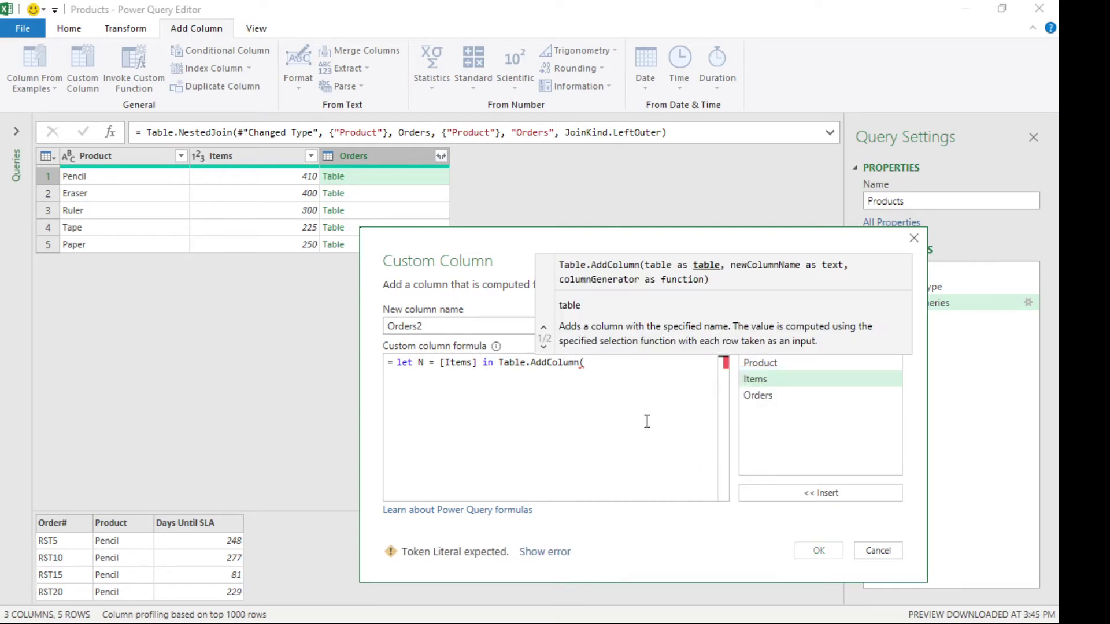
{"action": "double_click", "coordinate": [768, 397]}
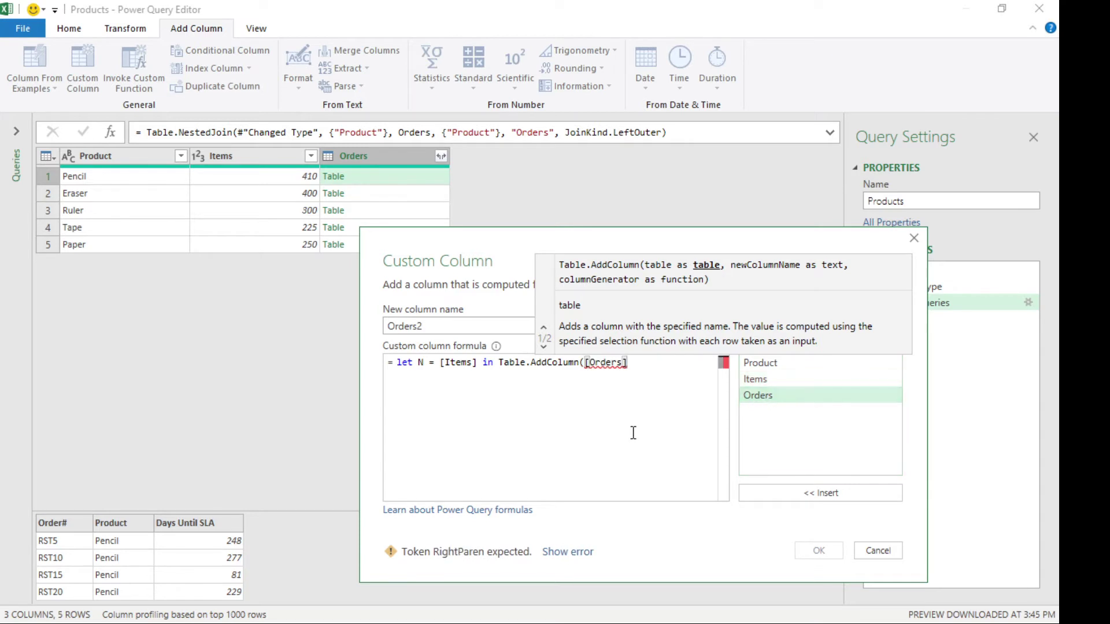
{"action": "type", "text": ","}
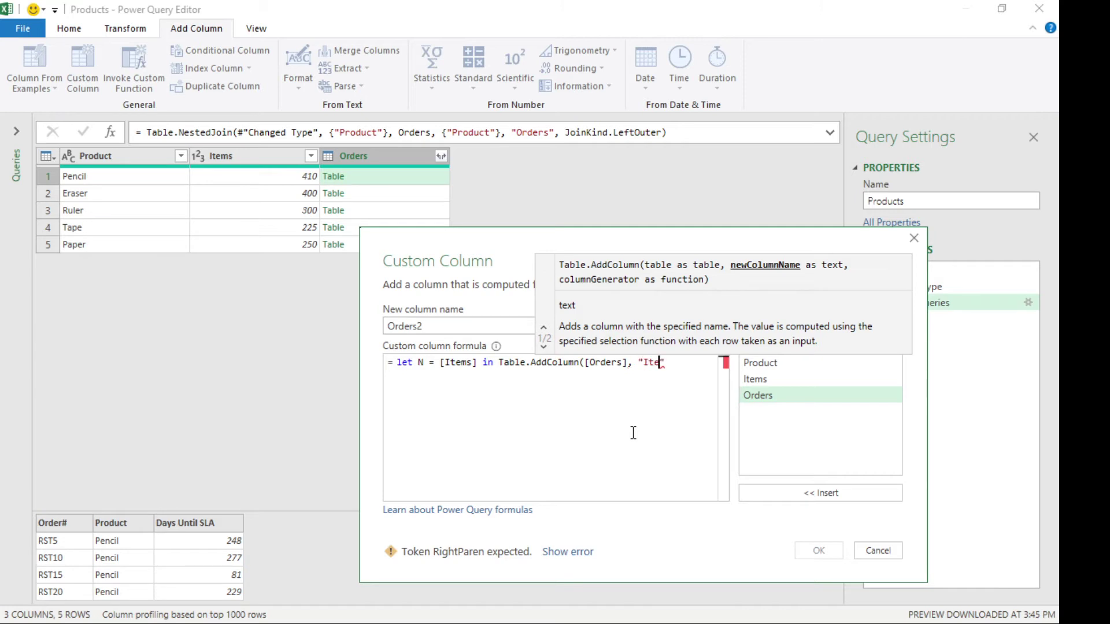
{"action": "type", "text": "\"Items Per Day"}
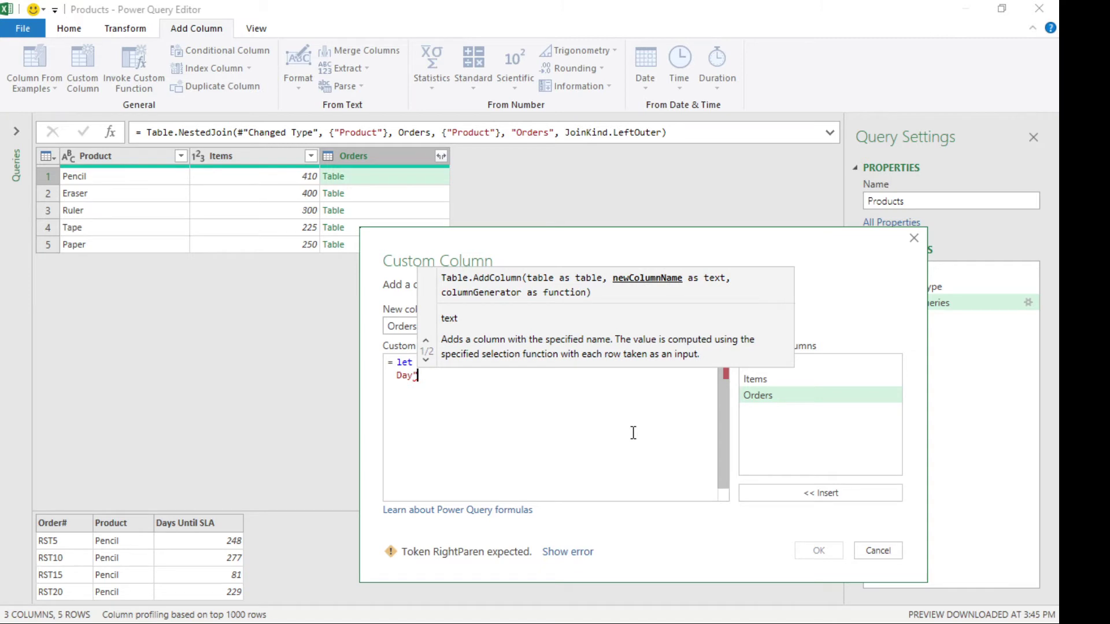
{"action": "type", "text": ", each"}
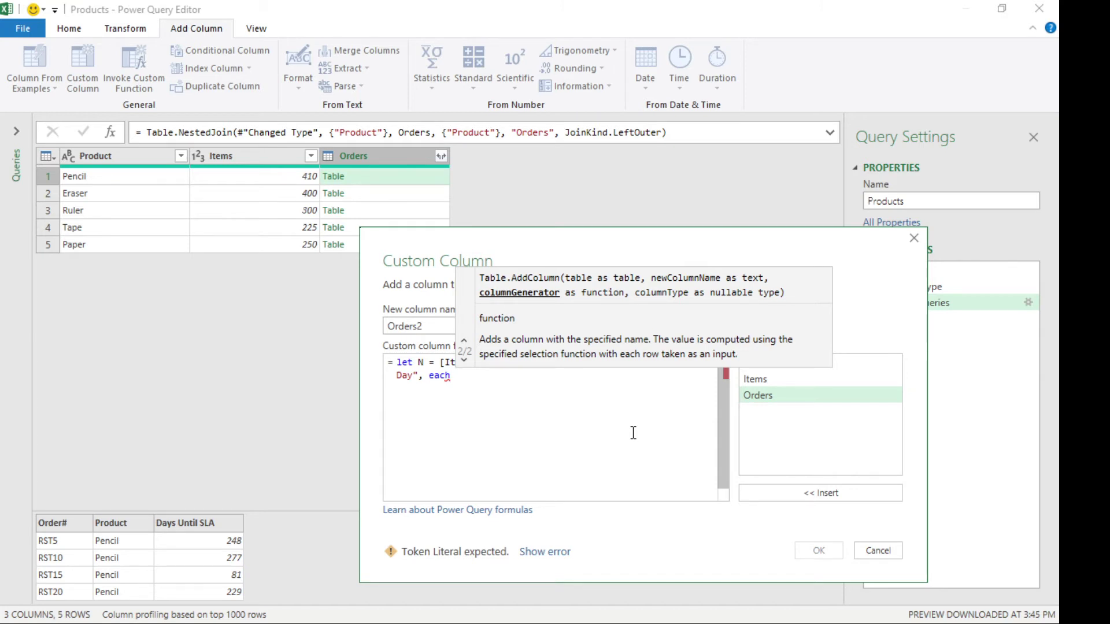
{"action": "type", "text": "N"}
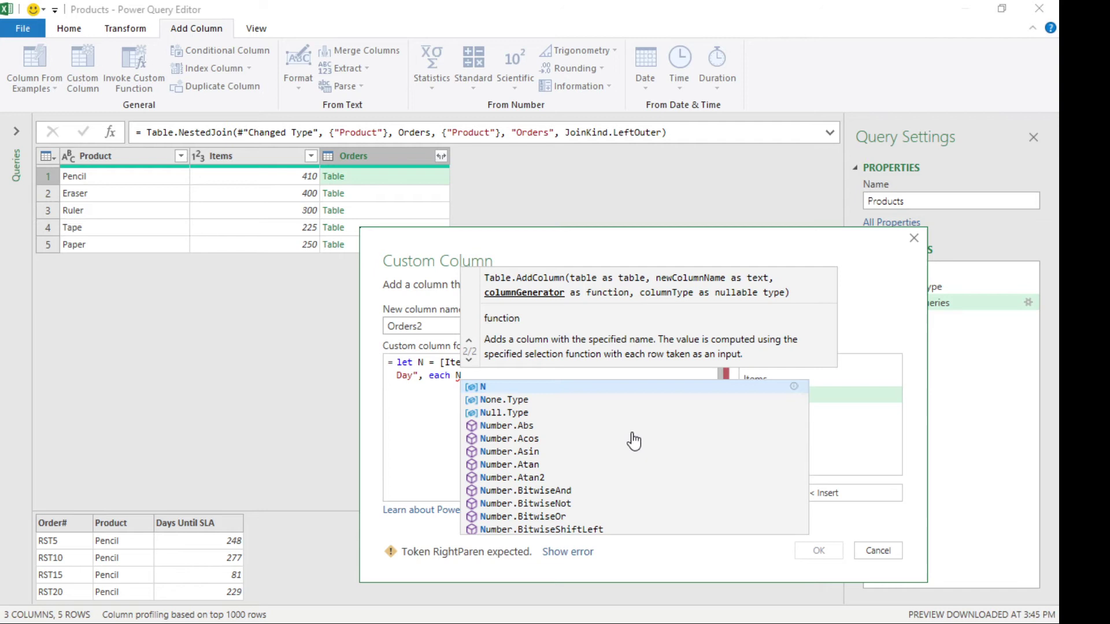
{"action": "type", "text": "/"}
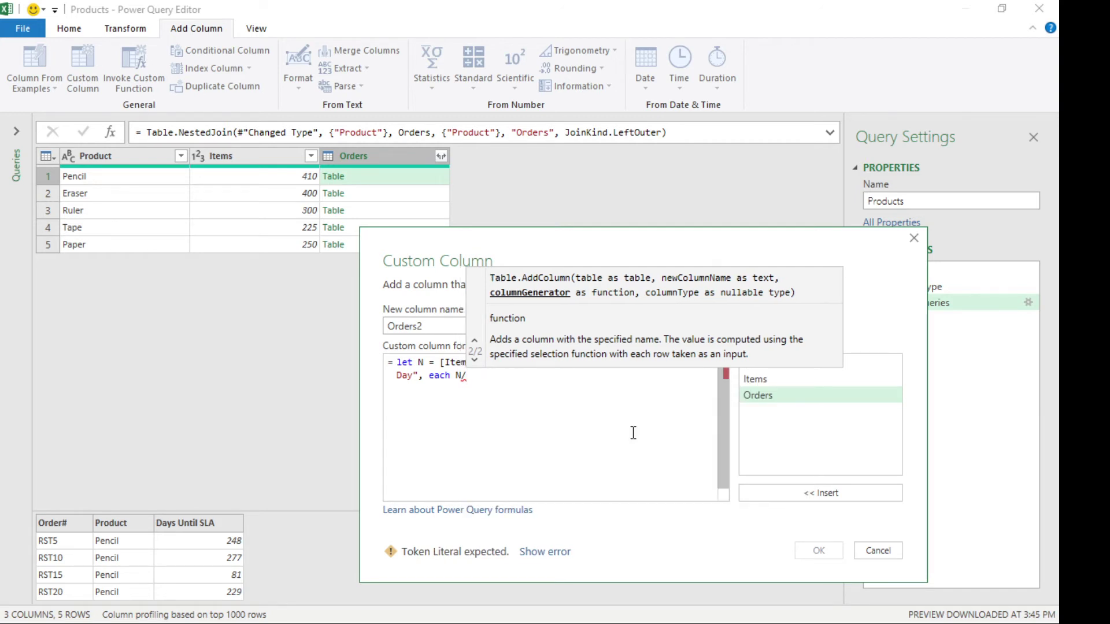
{"action": "type", "text": "\""}
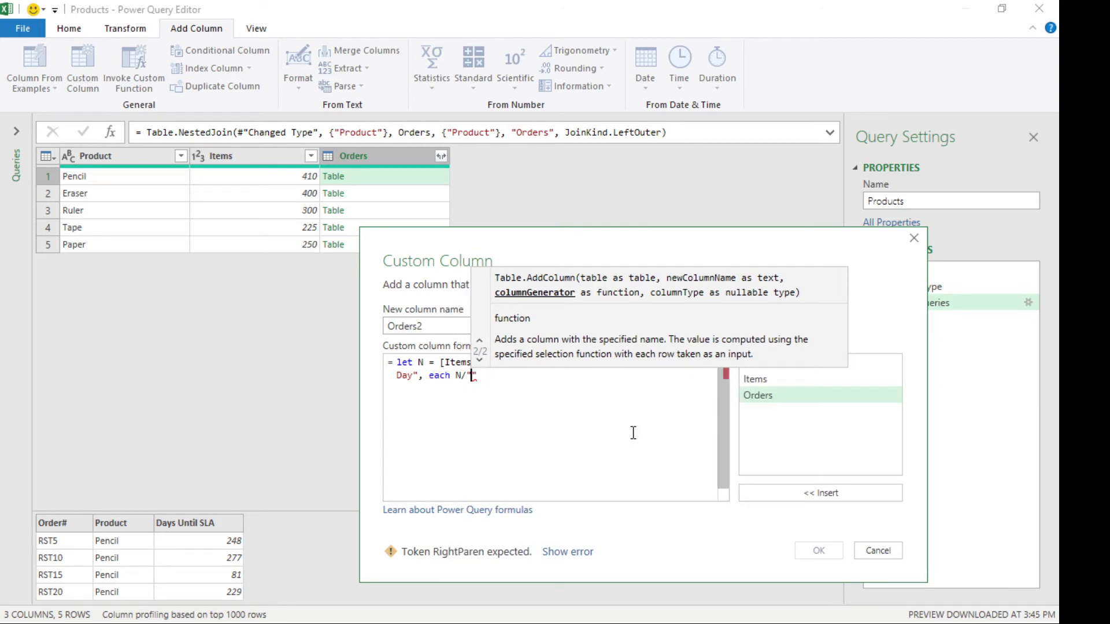
{"action": "key", "text": "BackSpace"}
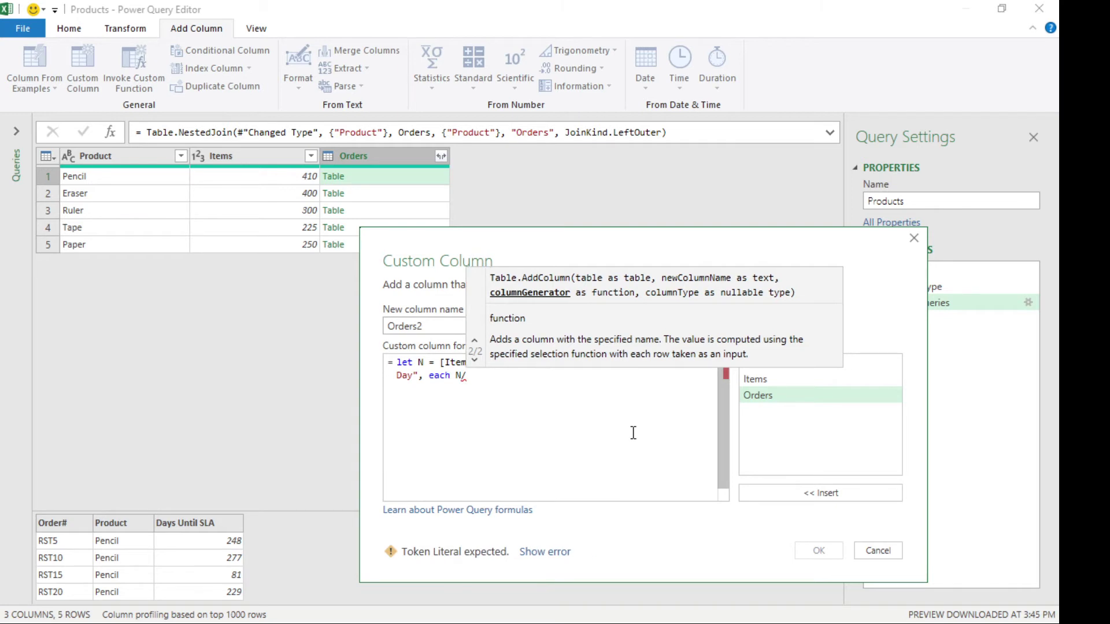
{"action": "type", "text": "["}
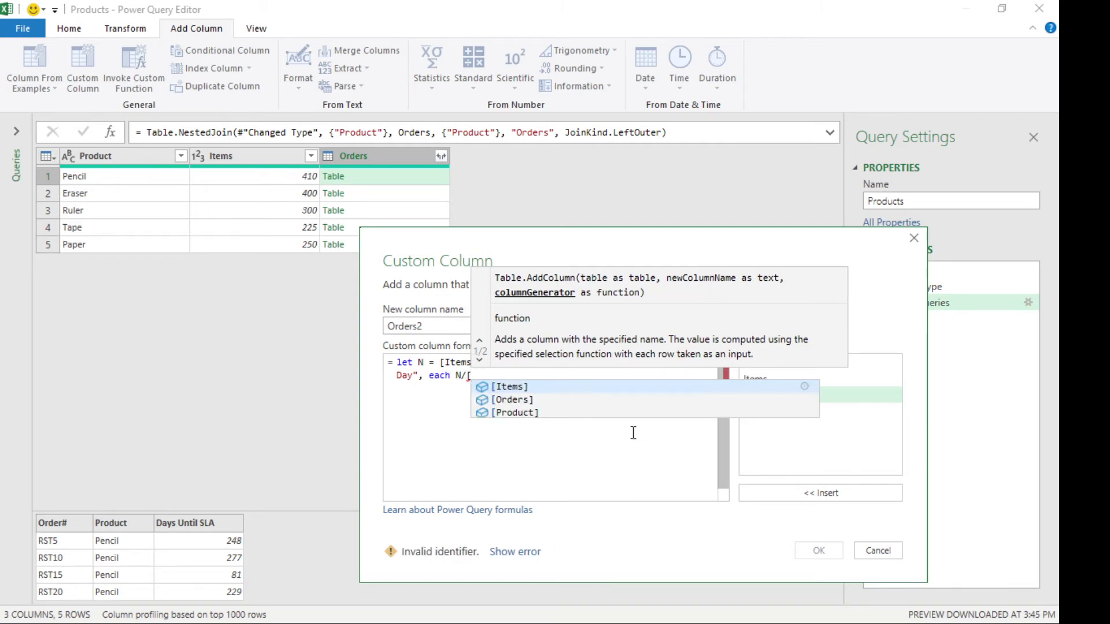
{"action": "type", "text": "Days "}
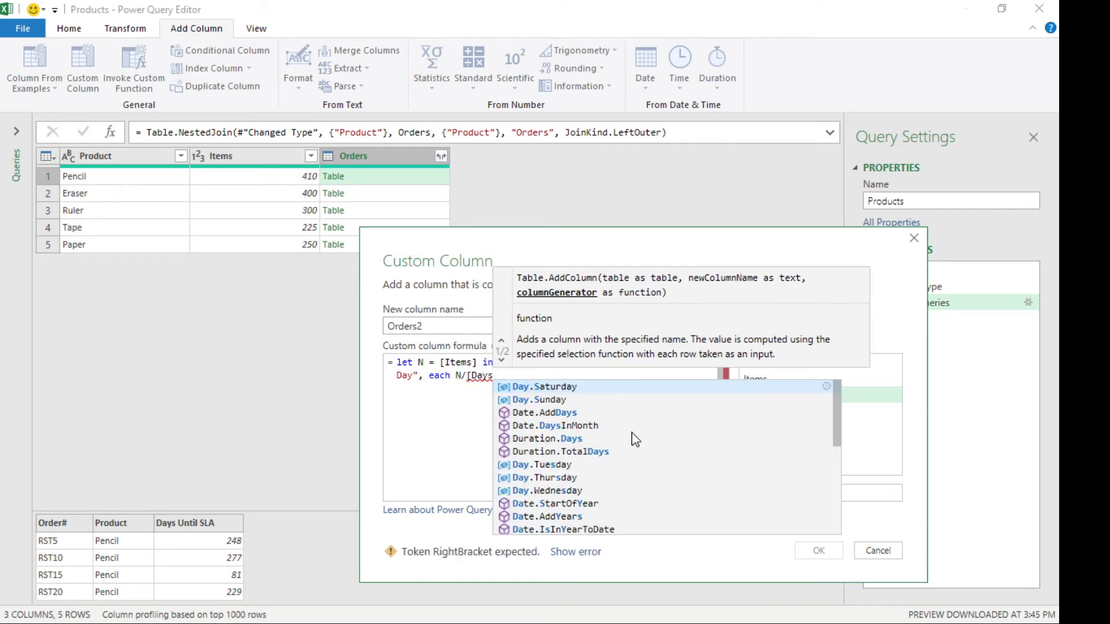
{"action": "type", "text": "Unt"}
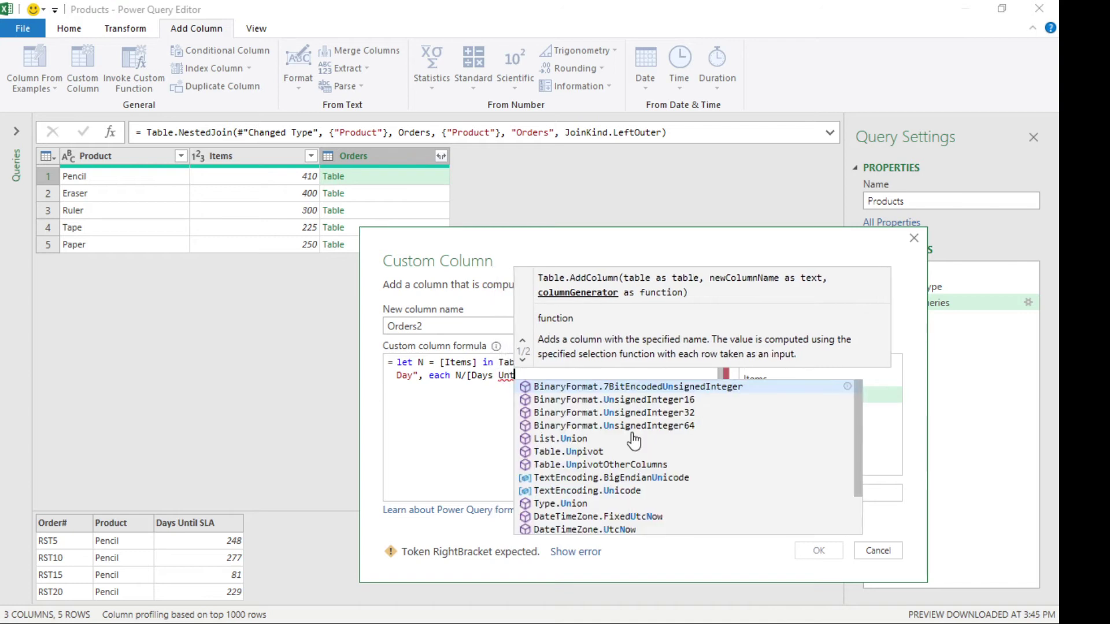
{"action": "type", "text": "il SLA]"}
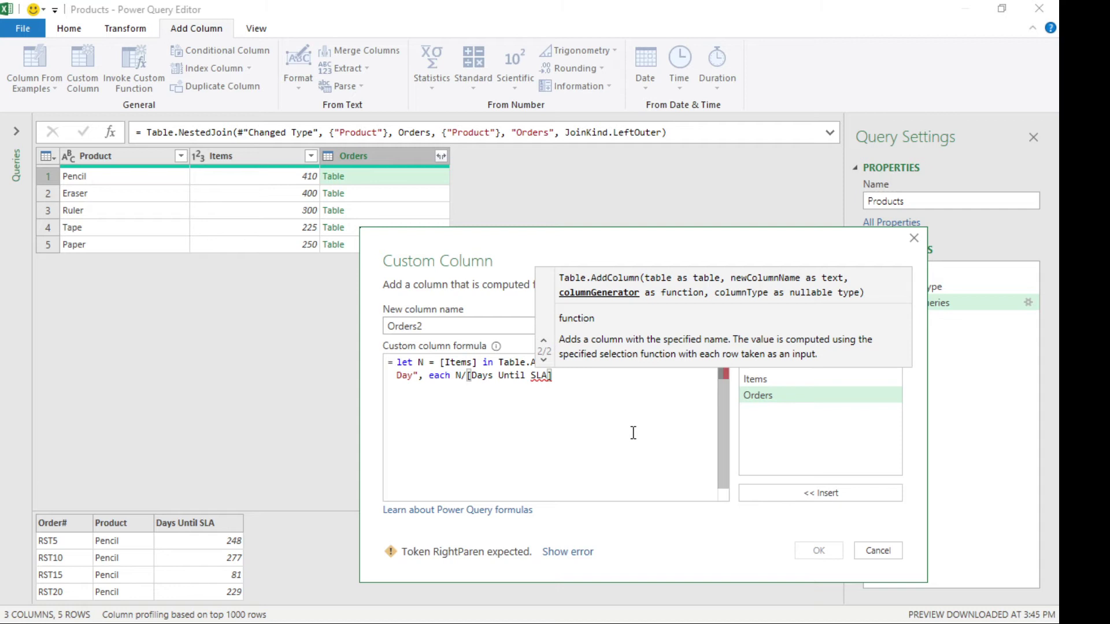
{"action": "type", "text": ")"}
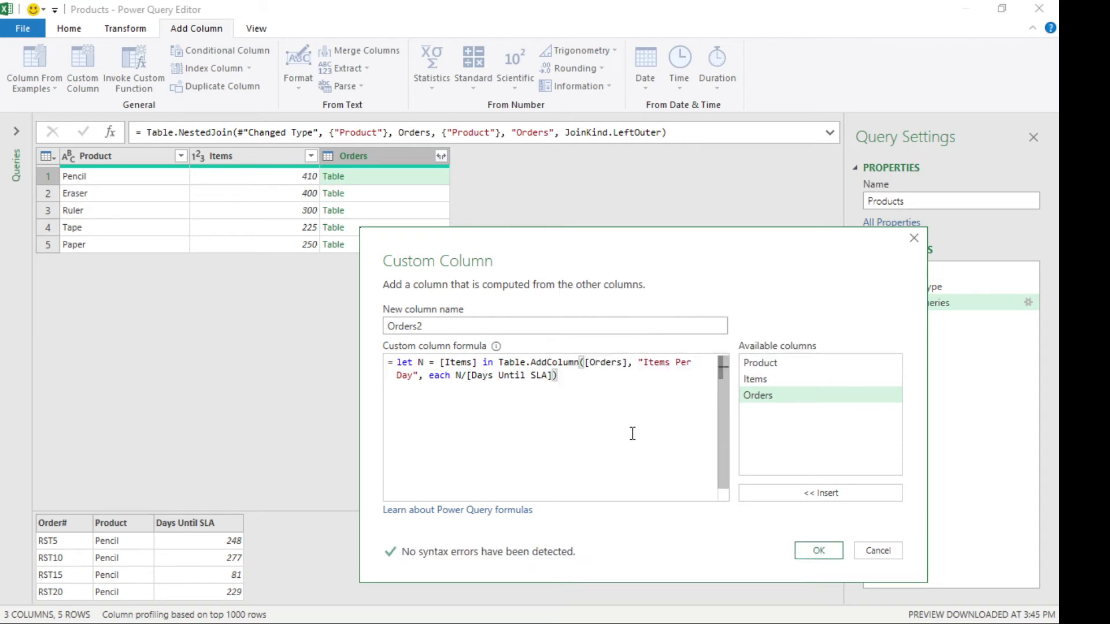
Create the Orders2 column and preview Pencil's Items Per Day values, checking the aggregate options
{"action": "left_click", "coordinate": [819, 551]}
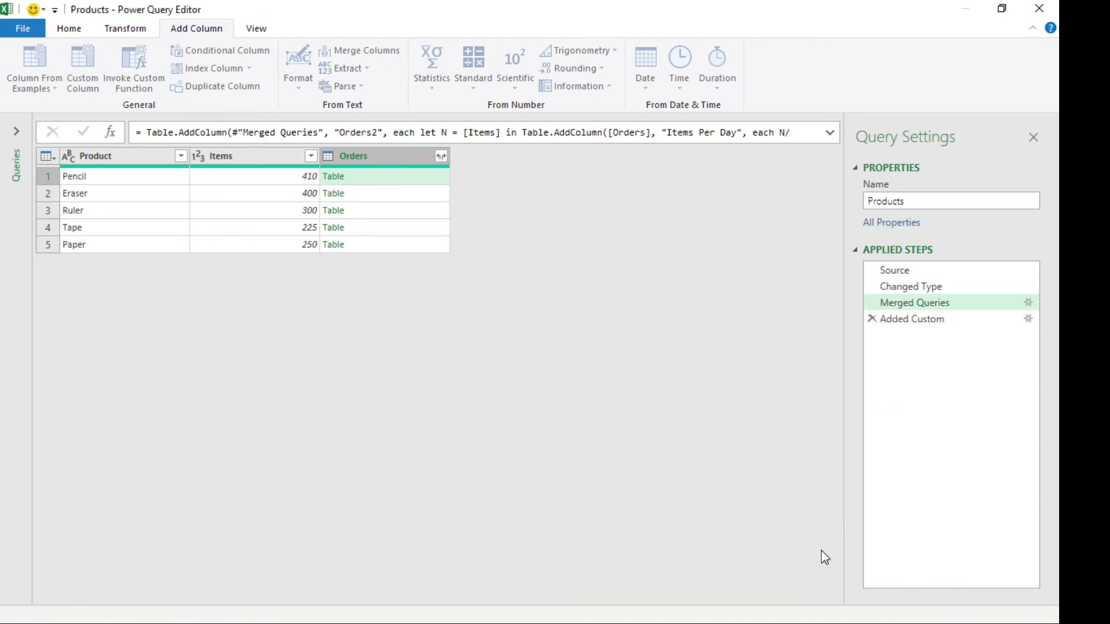
{"action": "left_click", "coordinate": [501, 183]}
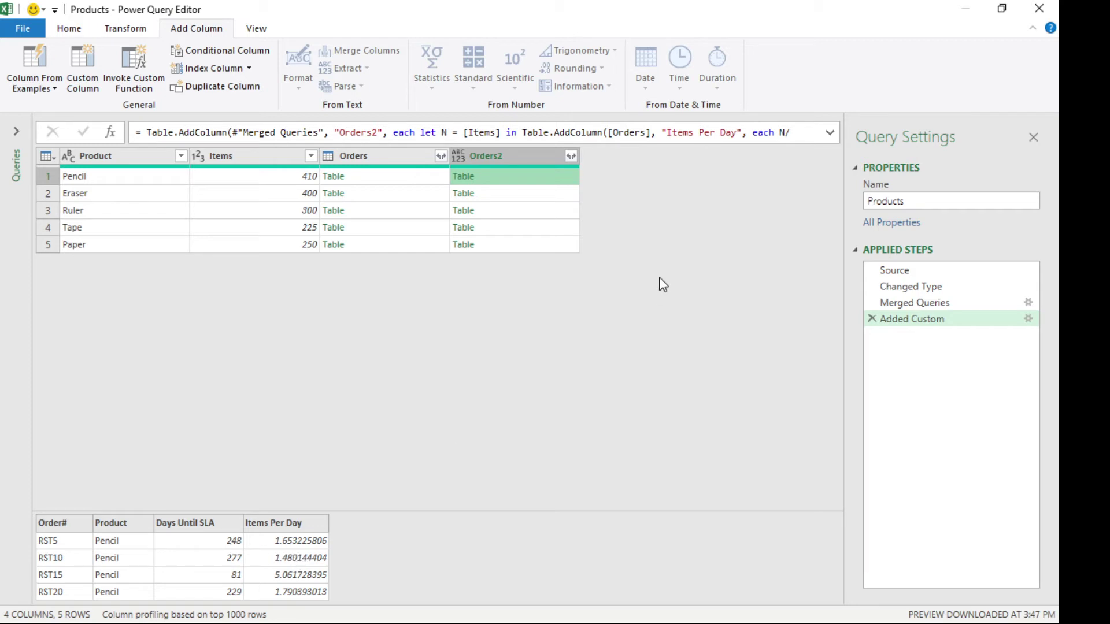
{"action": "left_click", "coordinate": [571, 156]}
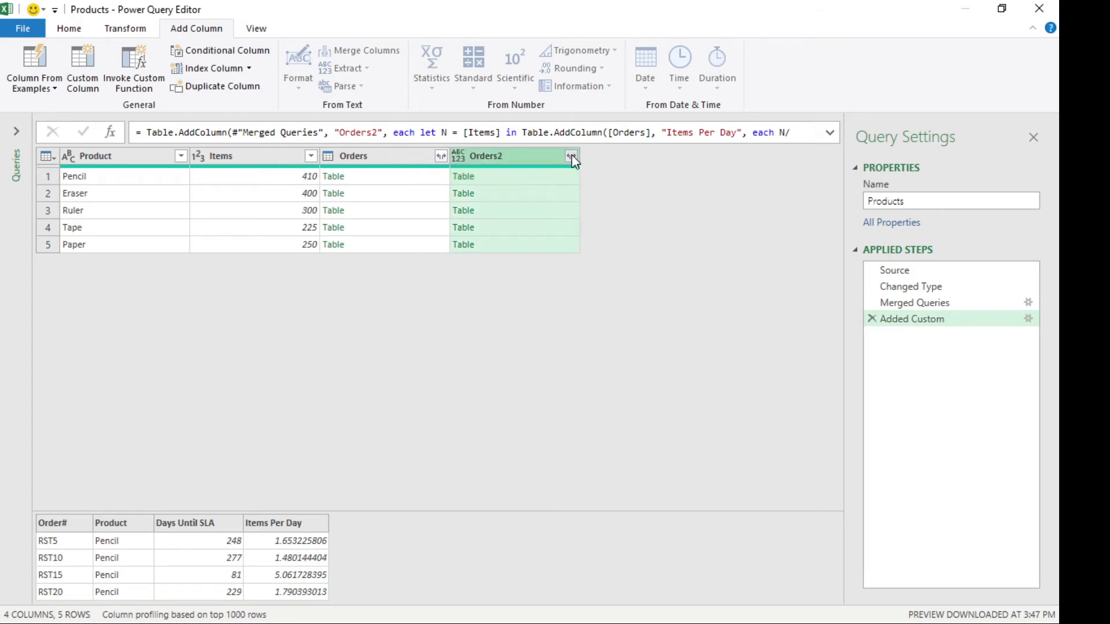
{"action": "left_click", "coordinate": [407, 218]}
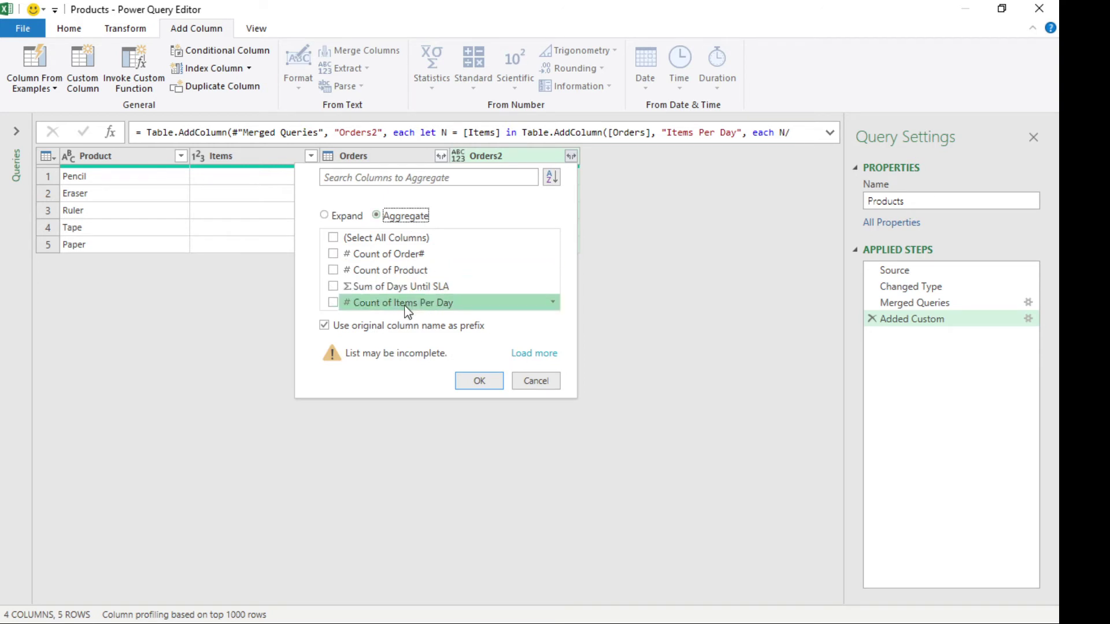
{"action": "left_click", "coordinate": [552, 304]}
{"action": "left_click", "coordinate": [656, 277]}
Add ', type number' to the inner Table.AddColumn so Items Per Day is numeric
{"action": "left_click", "coordinate": [830, 133]}
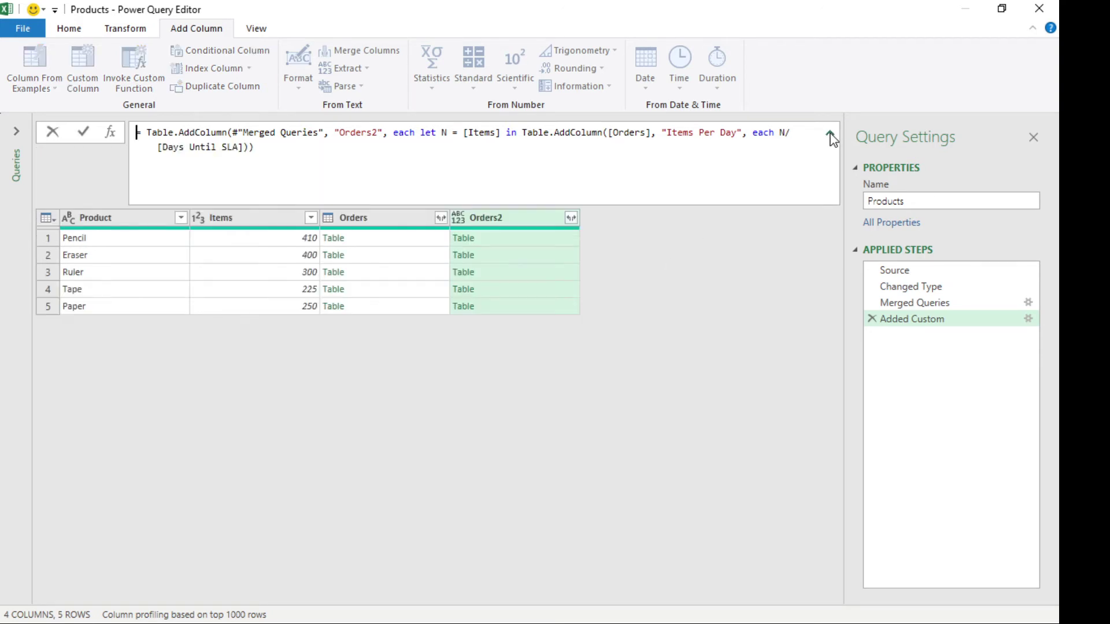
{"action": "left_click", "coordinate": [247, 148]}
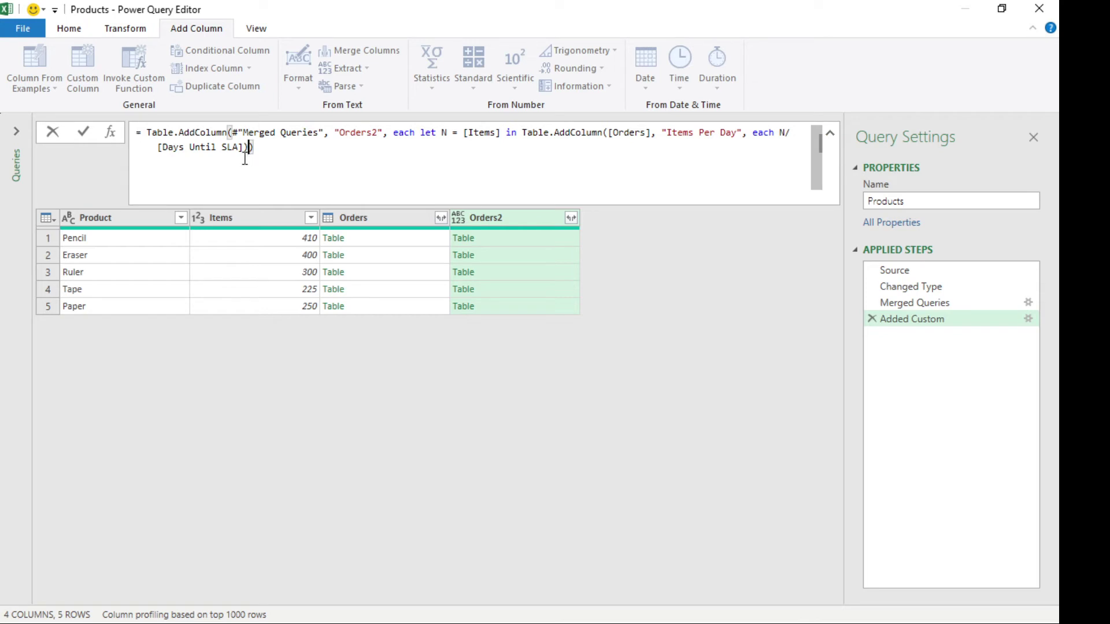
{"action": "key", "text": "Left"}
{"action": "type", "text": ", t"}
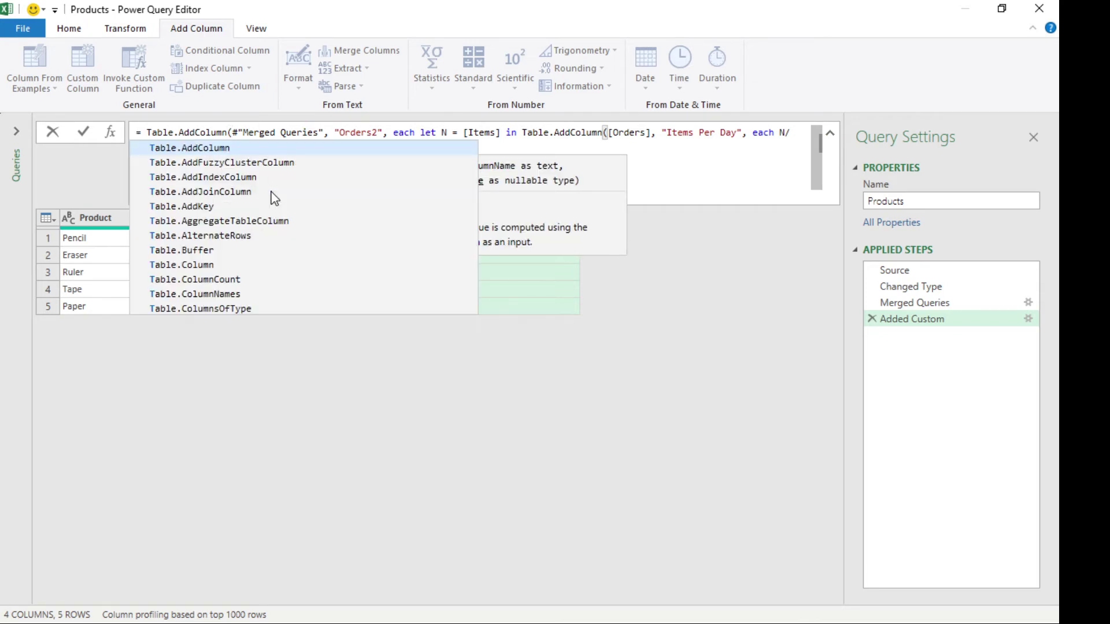
{"action": "type", "text": "ype number"}
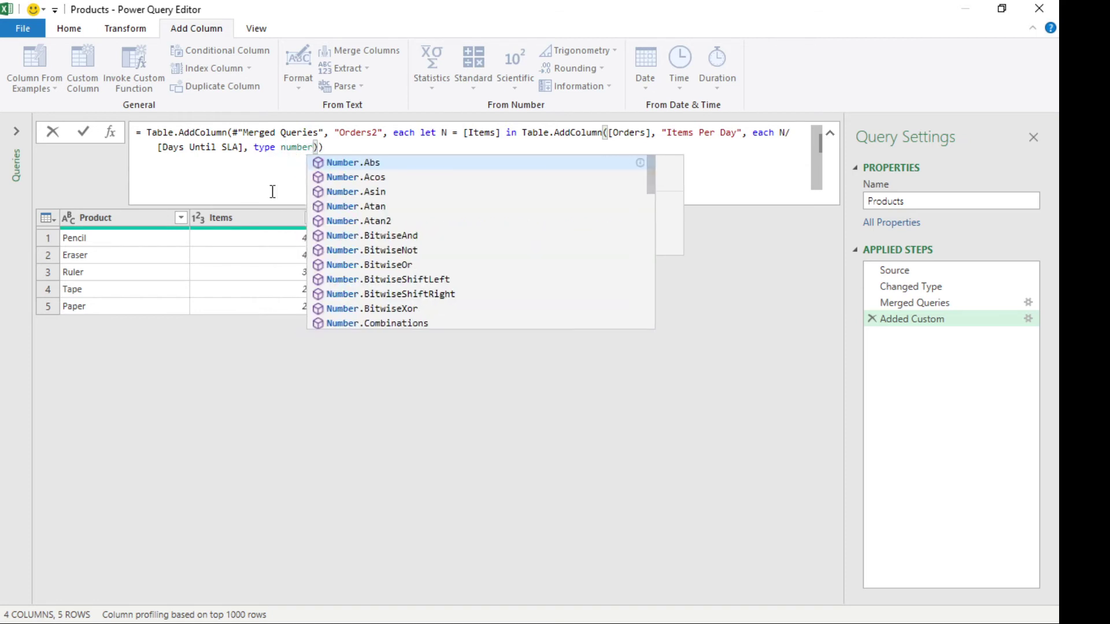
{"action": "key", "text": "Return"}
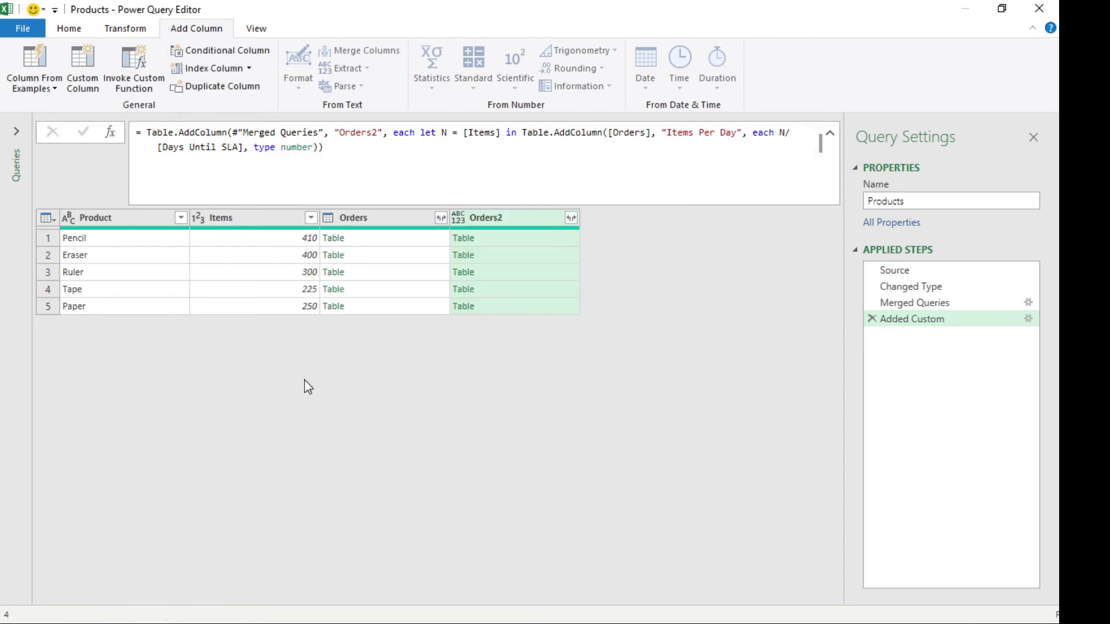
Aggregate Orders2 into a Sum of Items Per Day column without the Orders2 prefix
{"action": "left_click", "coordinate": [571, 219]}
{"action": "left_click", "coordinate": [421, 279]}
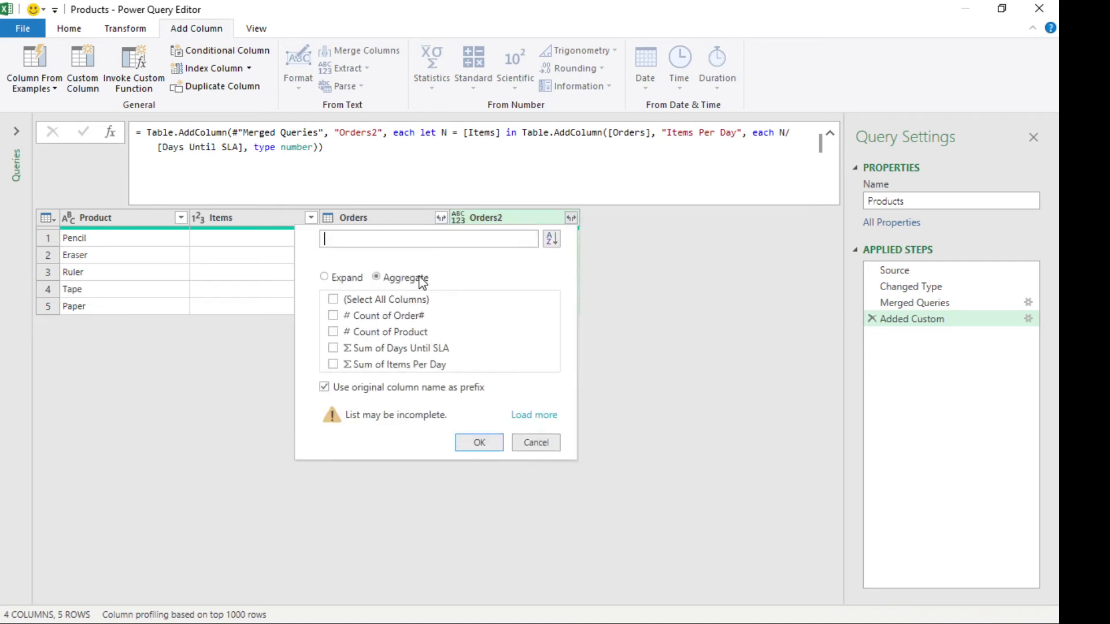
{"action": "left_click", "coordinate": [331, 367]}
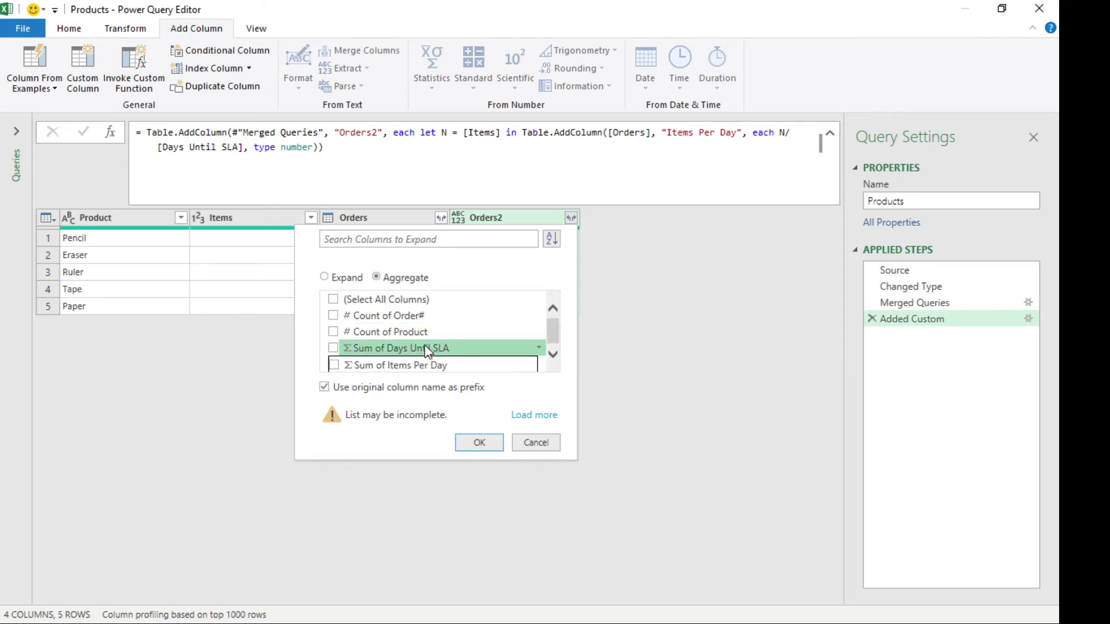
{"action": "left_click", "coordinate": [325, 387]}
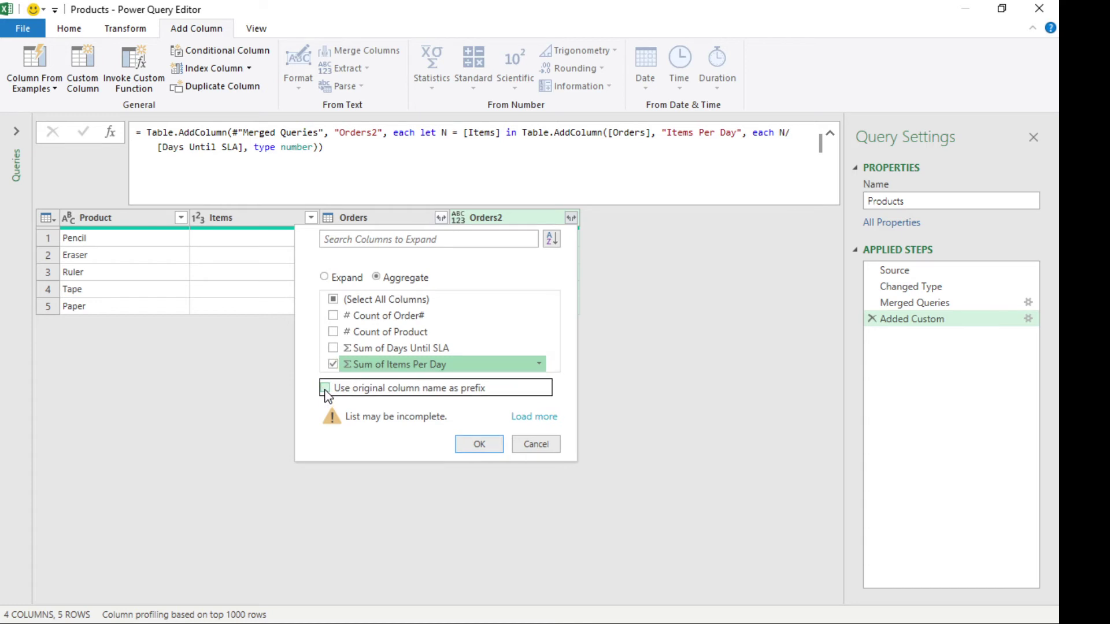
{"action": "left_click", "coordinate": [486, 446]}
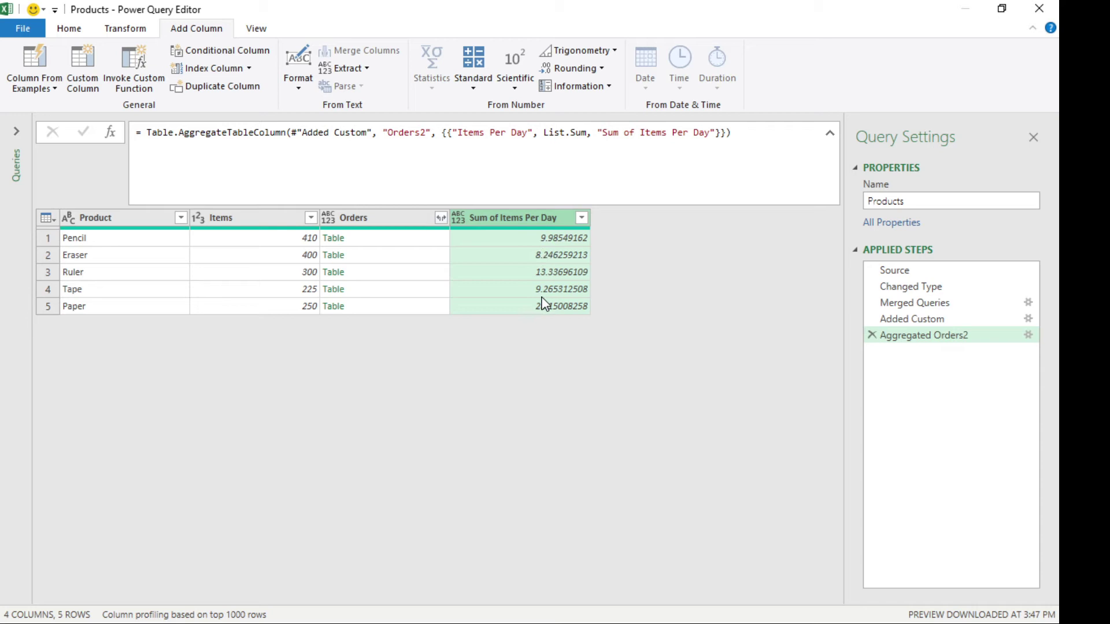
Rename the Sum of Items Per Day column to Needed Per Day in the formula bar
{"action": "left_click", "coordinate": [72, 29]}
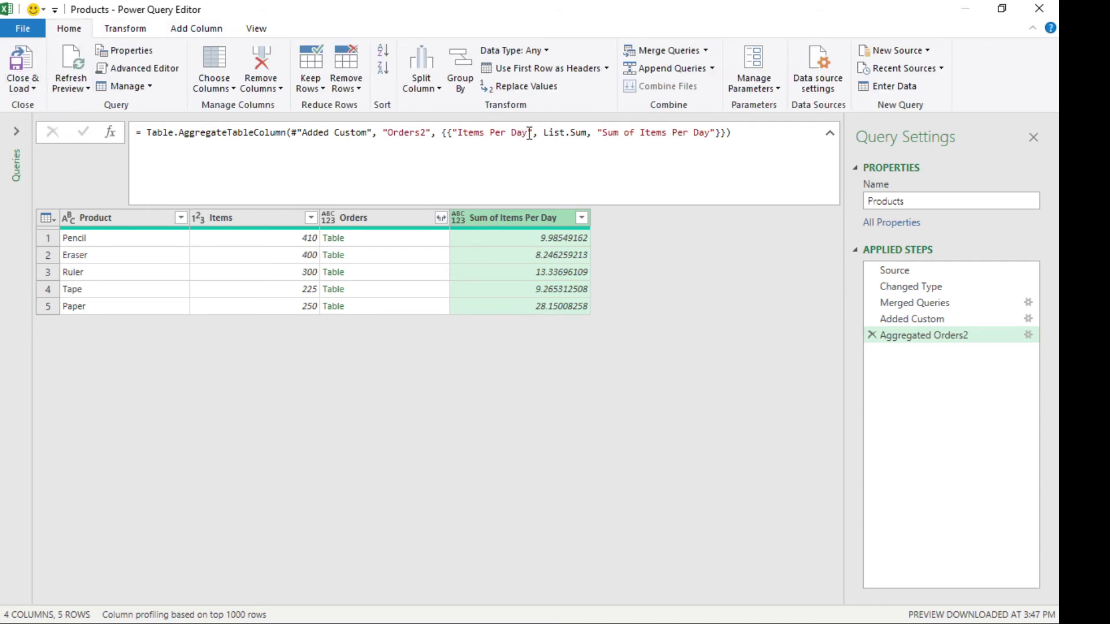
{"action": "left_click_drag", "start_coordinate": [712, 134], "coordinate": [608, 137]}
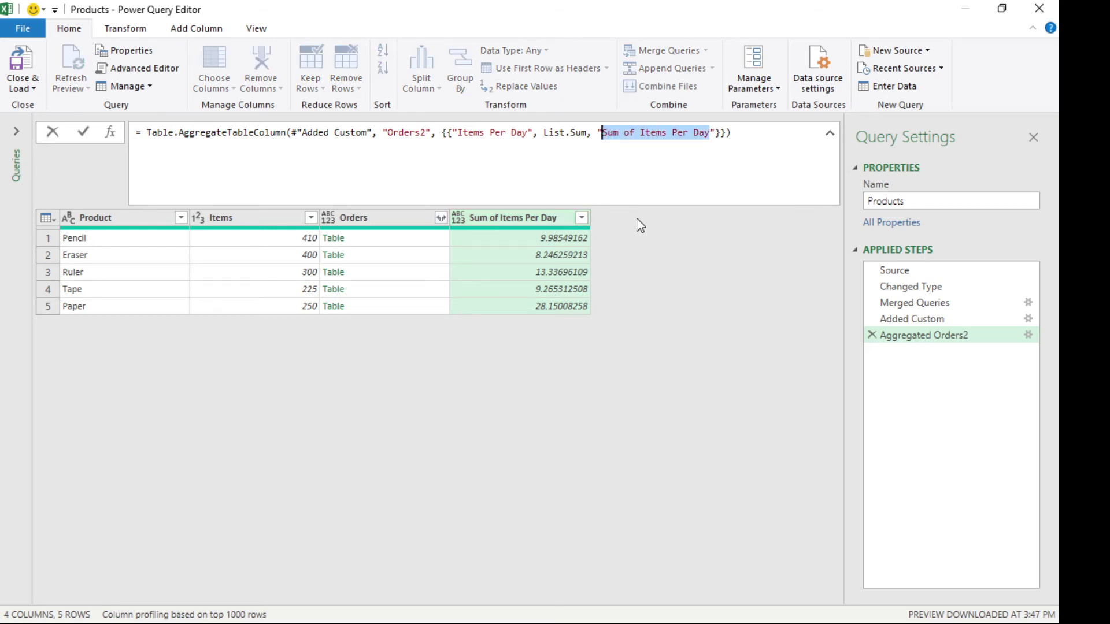
{"action": "type", "text": "Needed "}
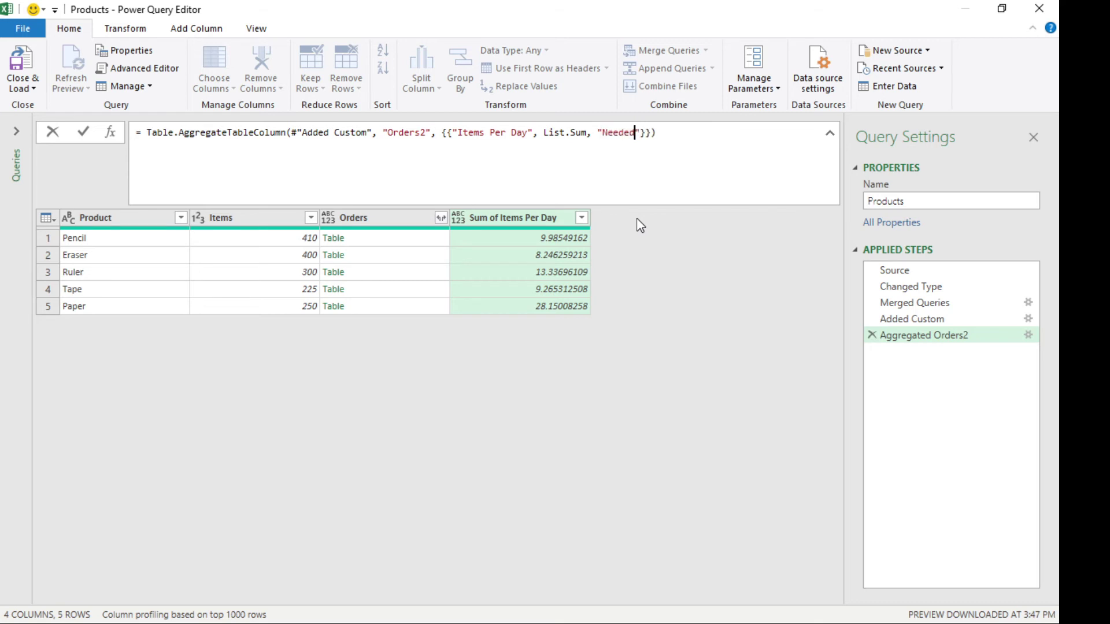
{"action": "type", "text": "Per Day"}
Load Products as a table at Sheet1!$H$3 and check its Needed Per Day values
{"action": "left_click", "coordinate": [23, 88]}
{"action": "left_click", "coordinate": [48, 124]}
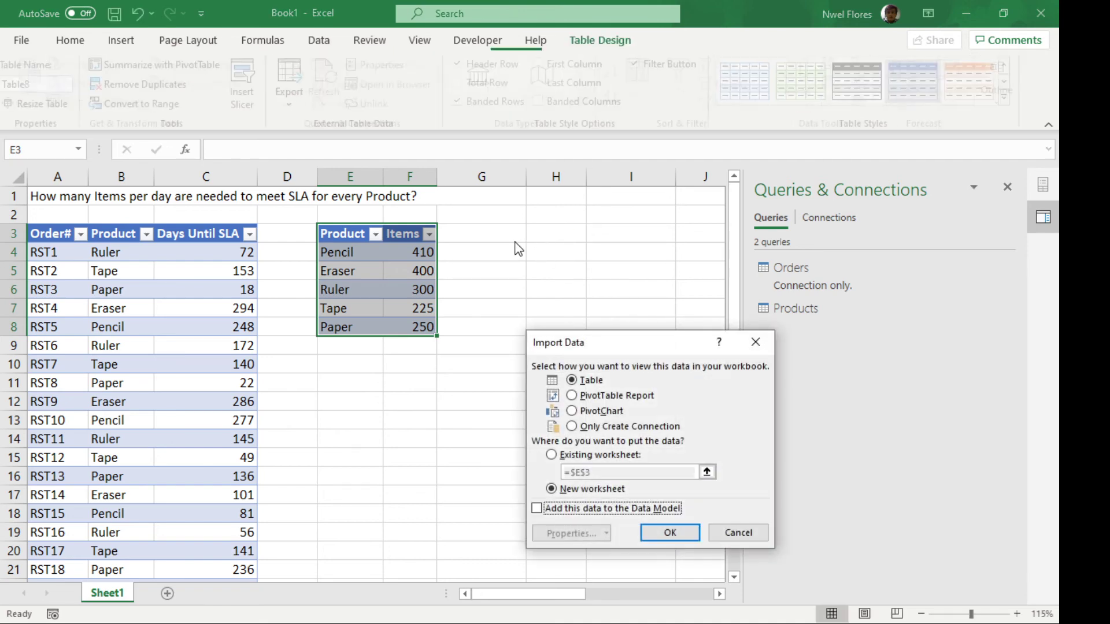
{"action": "left_click", "coordinate": [580, 457]}
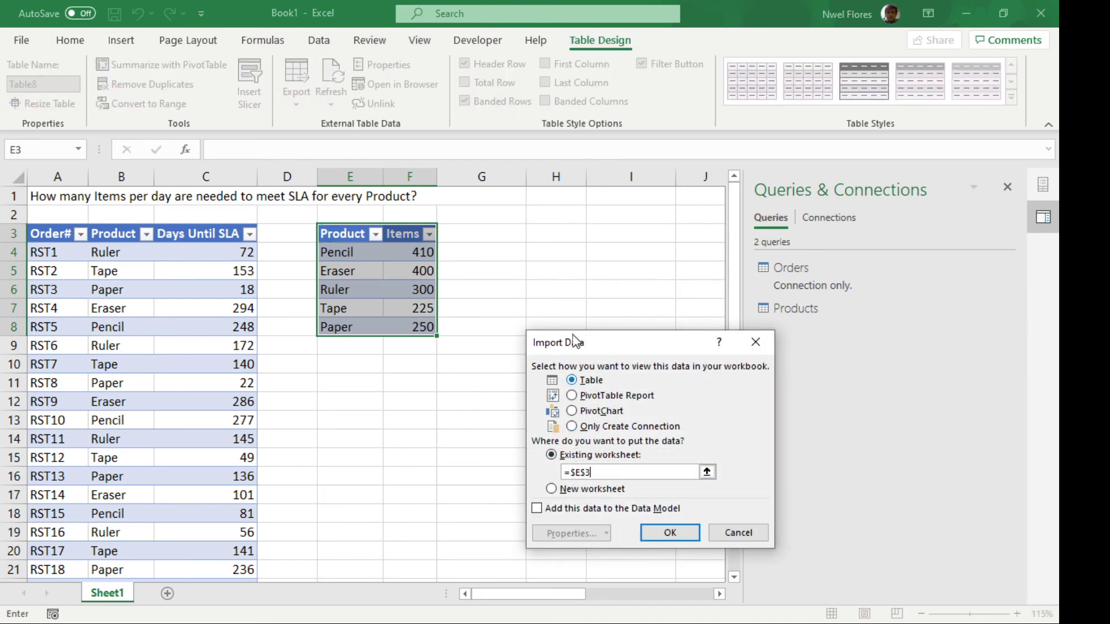
{"action": "left_click", "coordinate": [561, 237]}
{"action": "left_click_drag", "start_coordinate": [675, 471], "coordinate": [518, 472]}
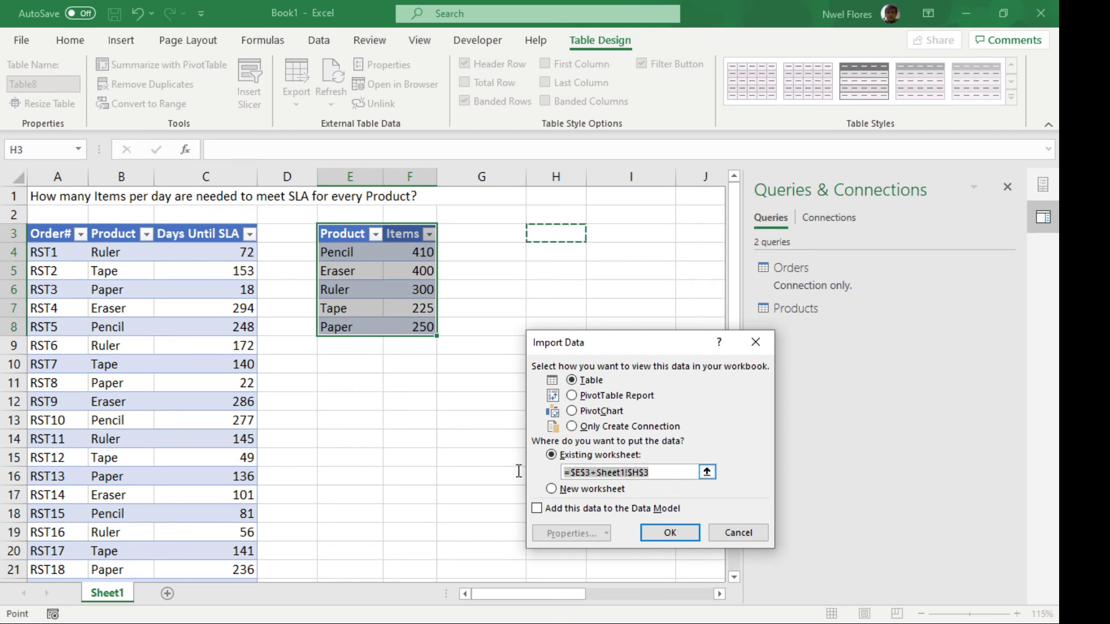
{"action": "left_click", "coordinate": [557, 238]}
{"action": "left_click", "coordinate": [670, 532]}
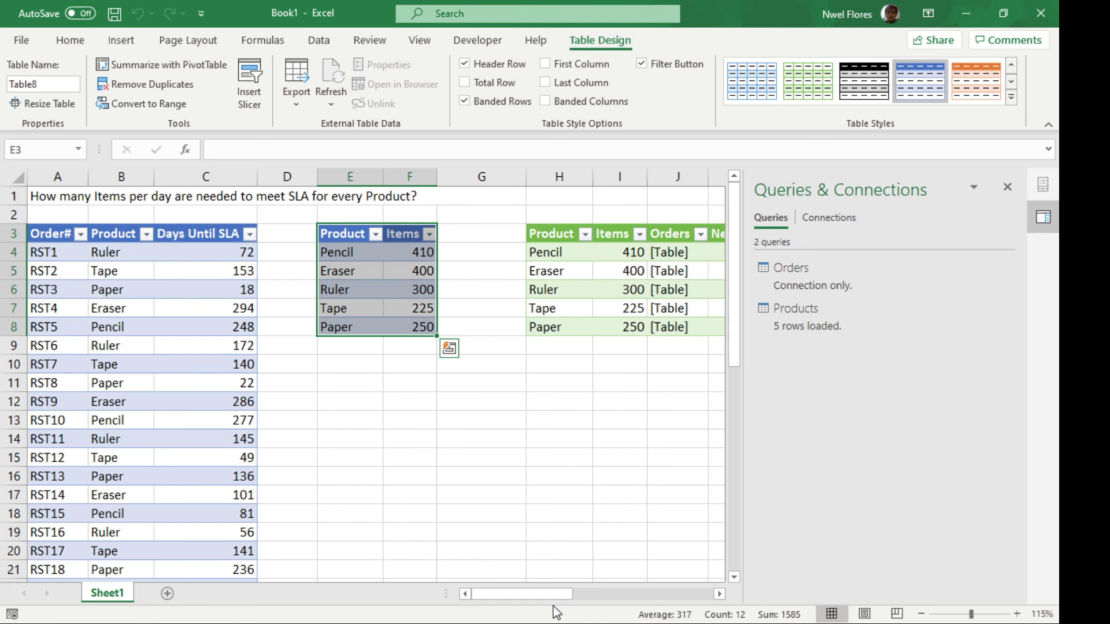
{"action": "left_click_drag", "start_coordinate": [547, 594], "coordinate": [578, 594]}
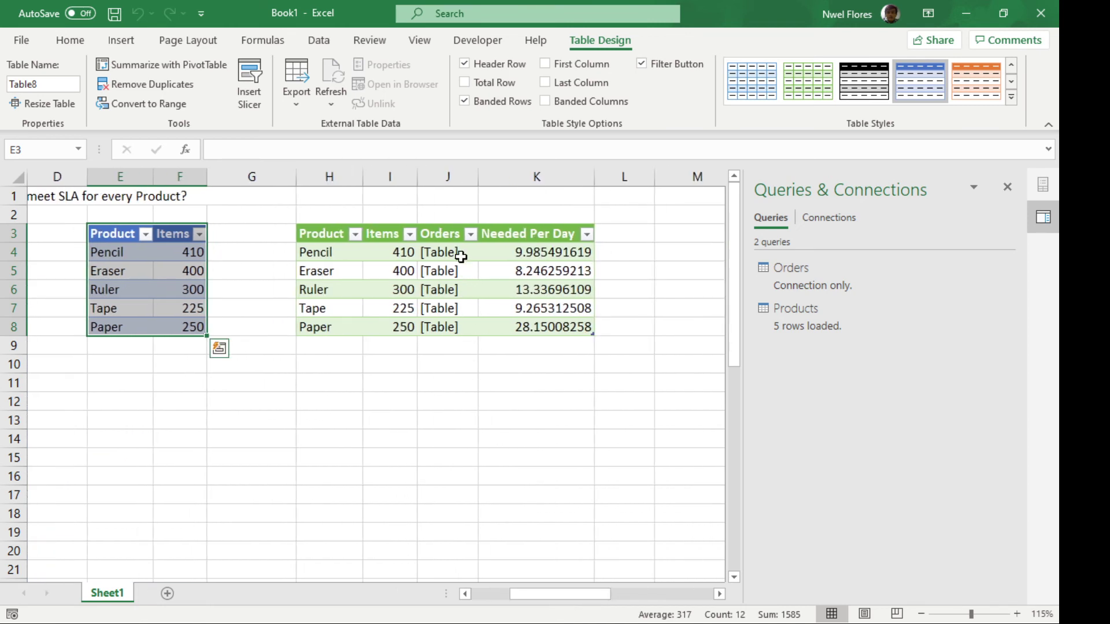
{"action": "left_click_drag", "start_coordinate": [461, 257], "coordinate": [457, 308]}
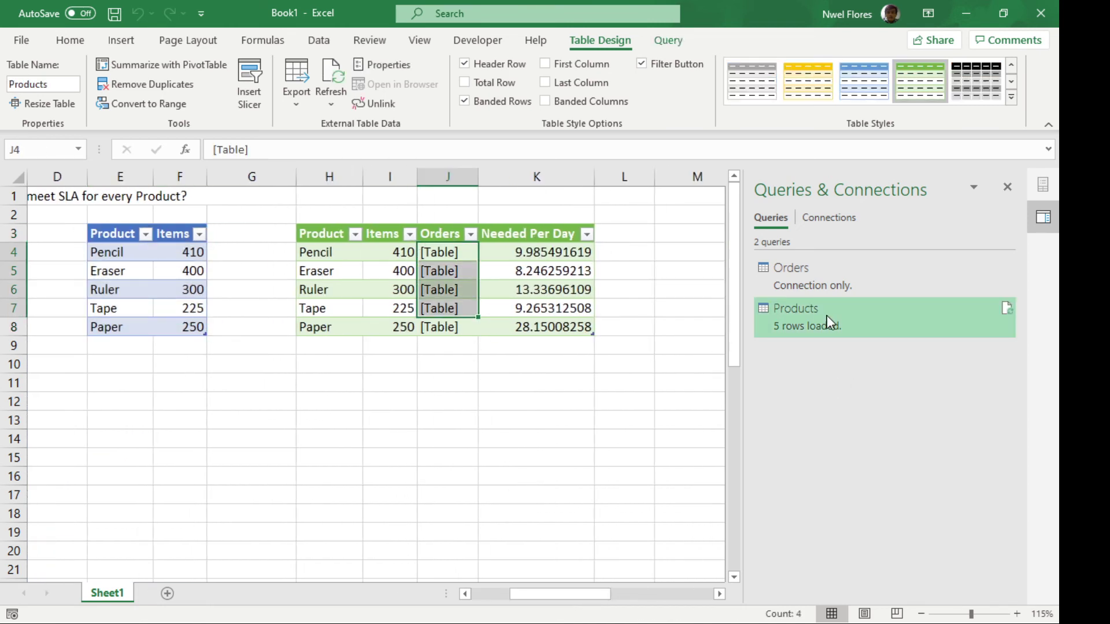
Remove the Orders column from the Products query and reload the table at H3
{"action": "right_click", "coordinate": [804, 317]}
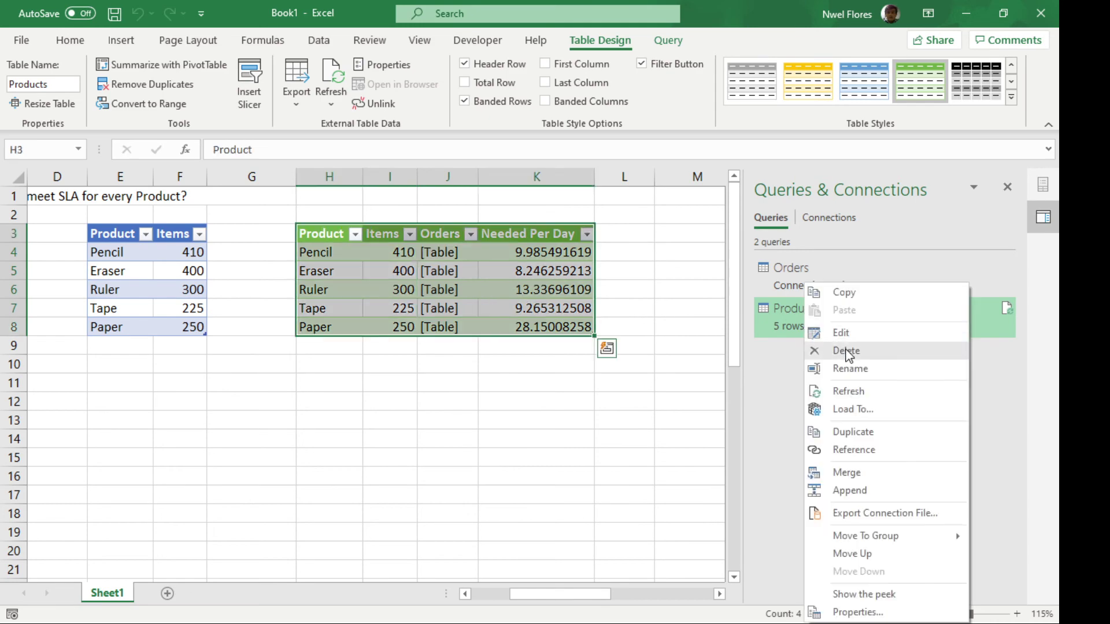
{"action": "left_click", "coordinate": [845, 334]}
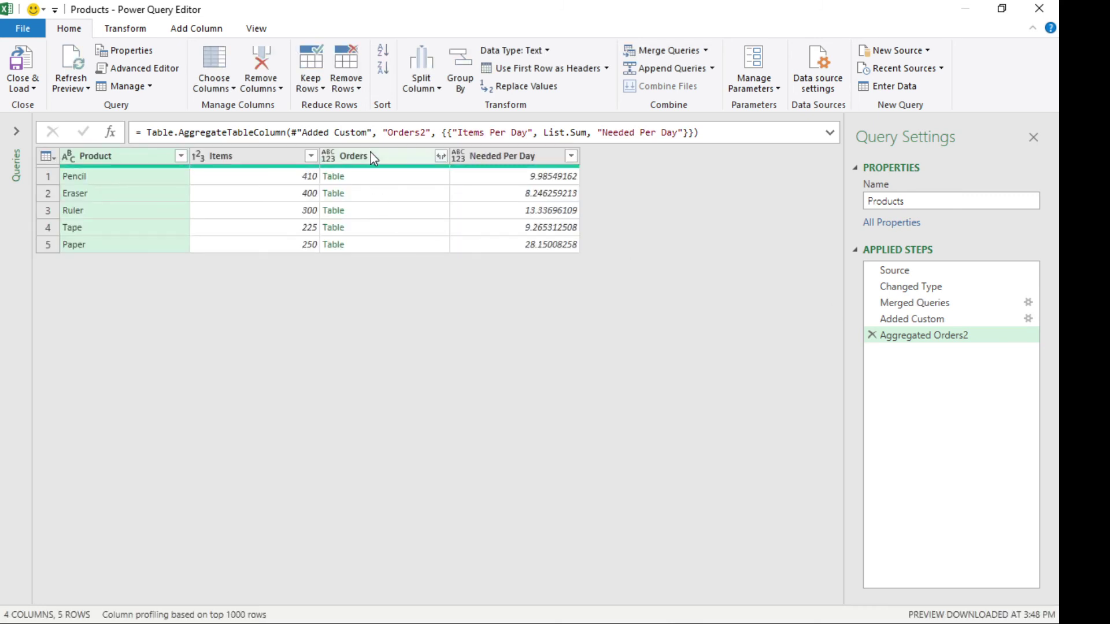
{"action": "right_click", "coordinate": [370, 154]}
{"action": "left_click", "coordinate": [414, 185]}
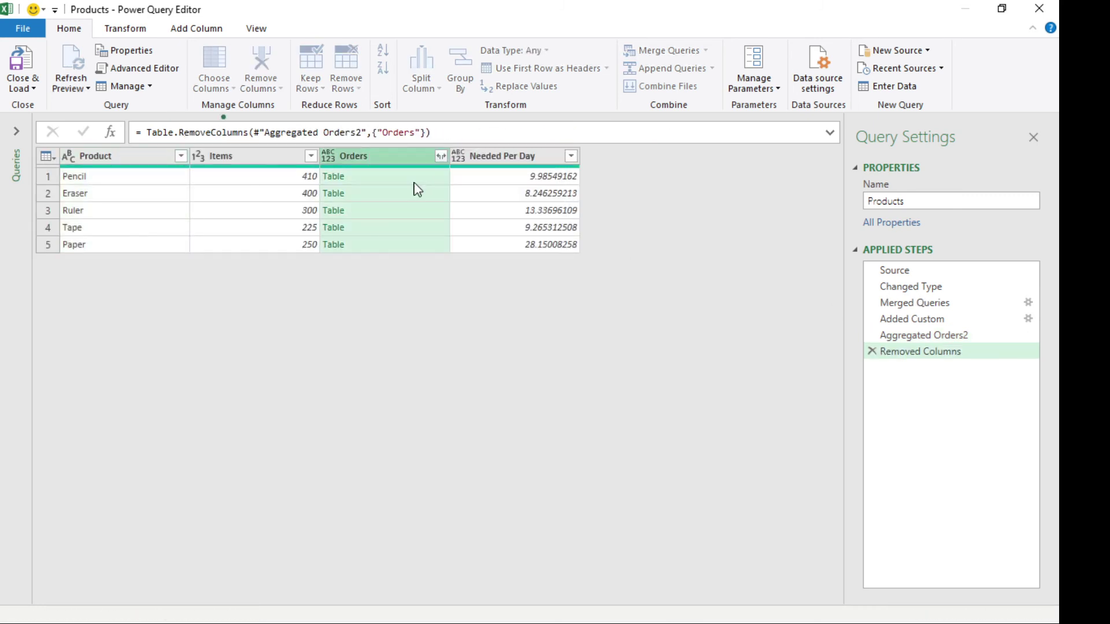
{"action": "left_click", "coordinate": [9, 62]}
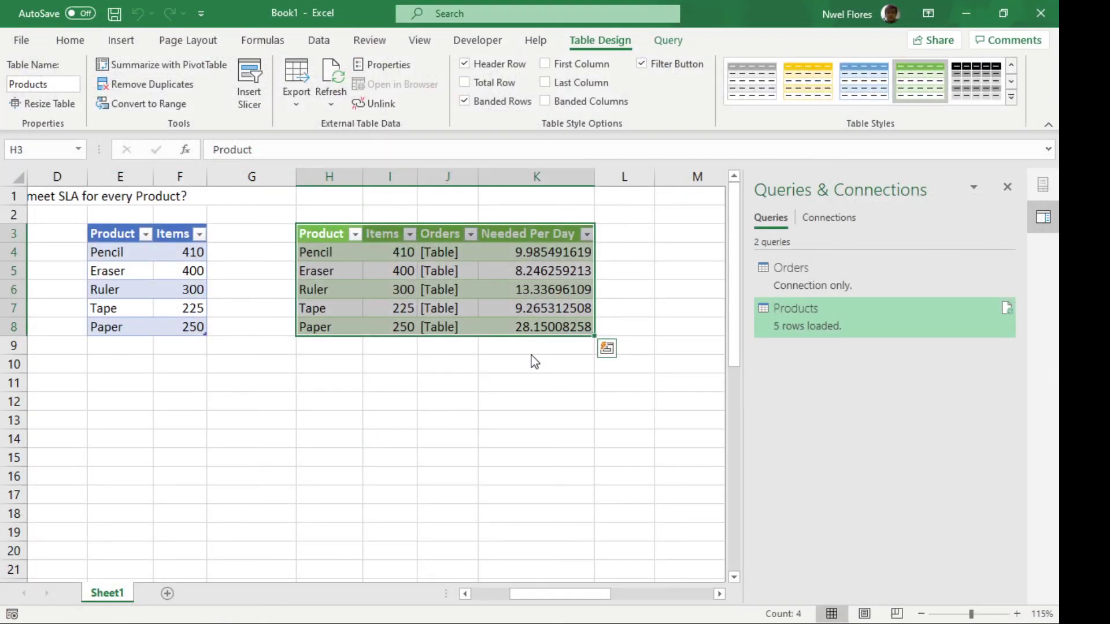
{"action": "left_click", "coordinate": [405, 381]}
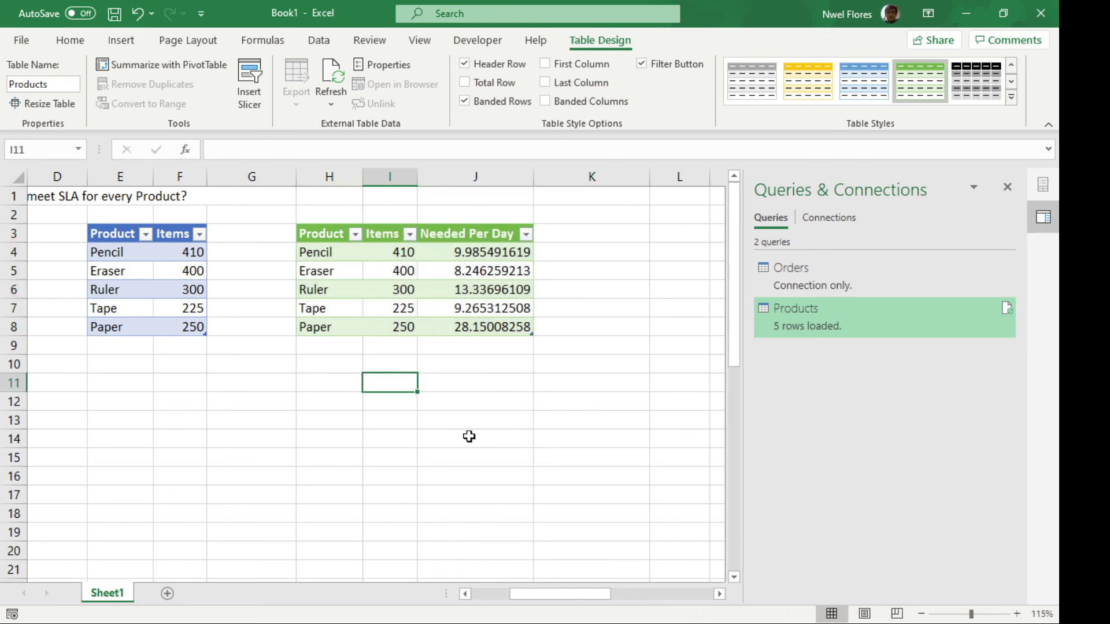
Close the Queries & Connections pane and check Pencil's full Needed Per Day value
{"action": "left_click", "coordinate": [1008, 187]}
{"action": "left_click_drag", "start_coordinate": [782, 596], "coordinate": [659, 591]}
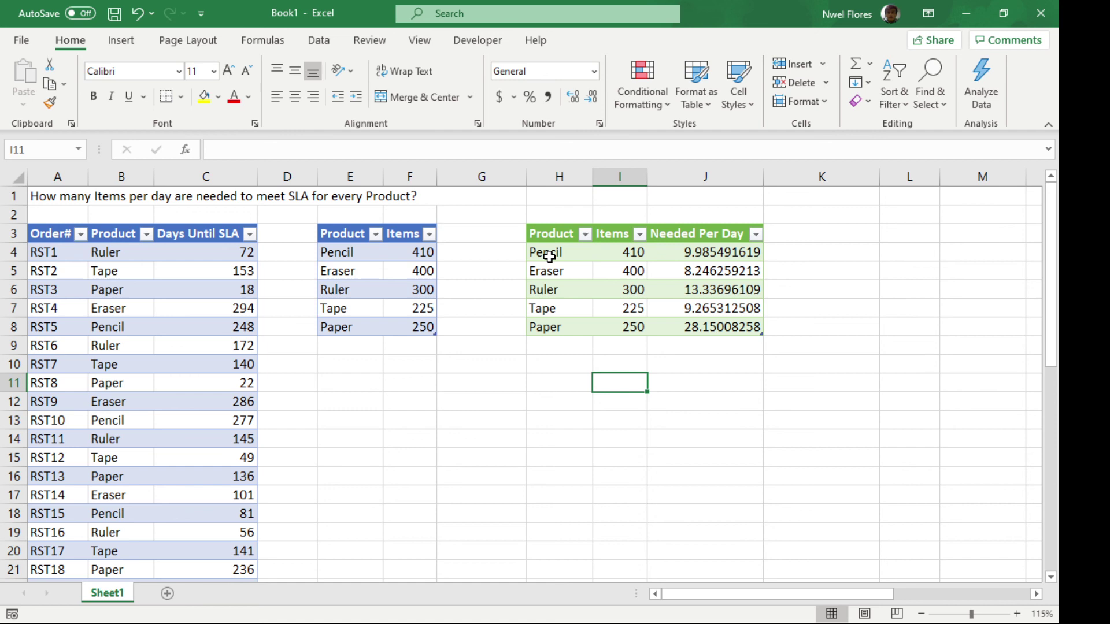
{"action": "left_click", "coordinate": [779, 255]}
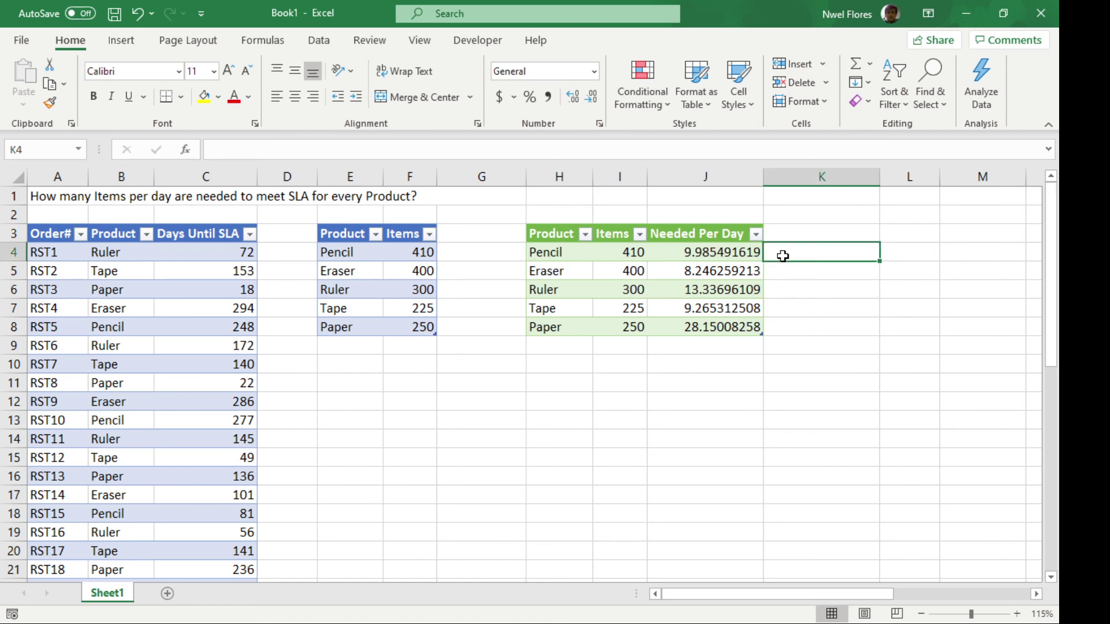
{"action": "left_click", "coordinate": [721, 249]}
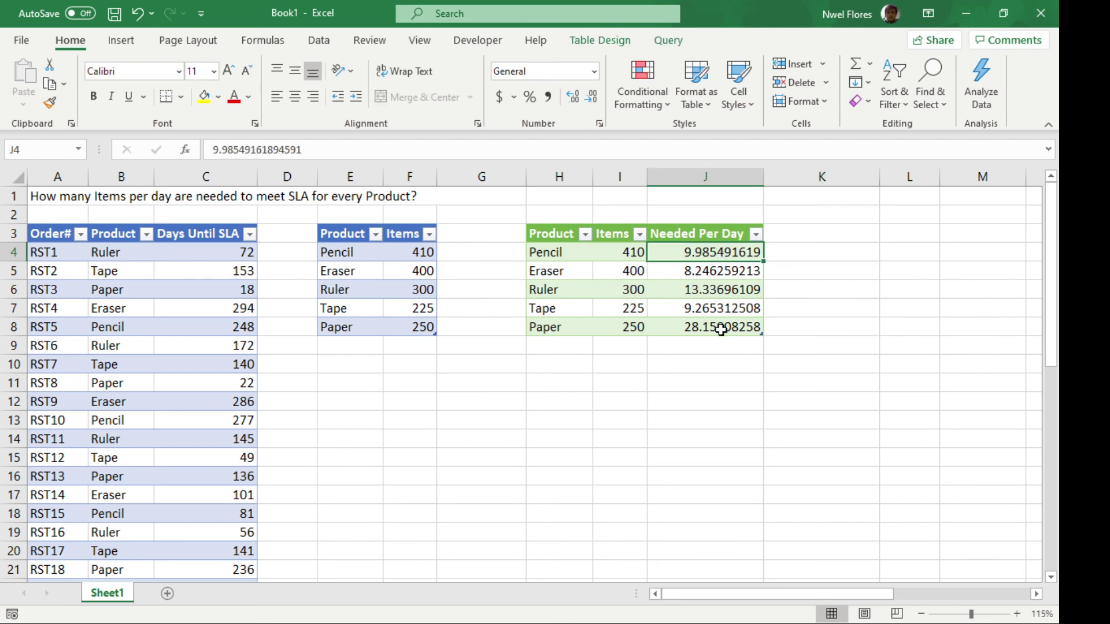
Decrease decimals on J4:J8 to whole numbers: Pencil 10, Eraser 8, Ruler 13, Tape 9, Paper 28
{"action": "left_click_drag", "start_coordinate": [719, 325], "coordinate": [719, 253]}
{"action": "left_click", "coordinate": [591, 97]}
{"action": "left_click", "coordinate": [591, 97]}
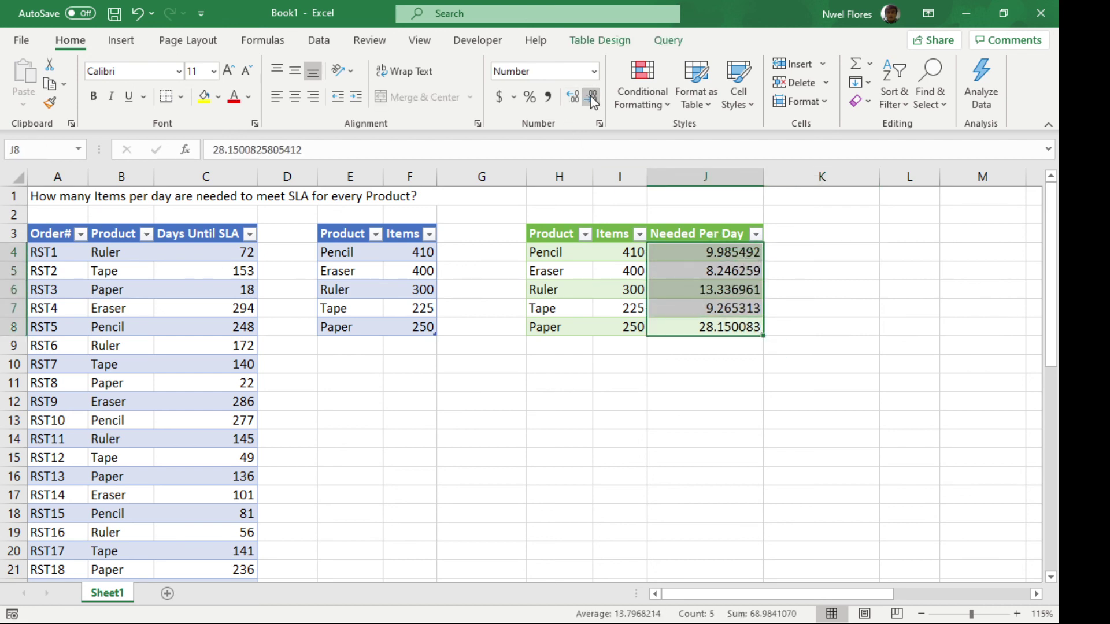
{"action": "left_click", "coordinate": [592, 98]}
{"action": "left_click", "coordinate": [592, 98]}
{"action": "left_click", "coordinate": [592, 98]}
{"action": "left_click", "coordinate": [592, 98]}
{"action": "left_click", "coordinate": [592, 98]}
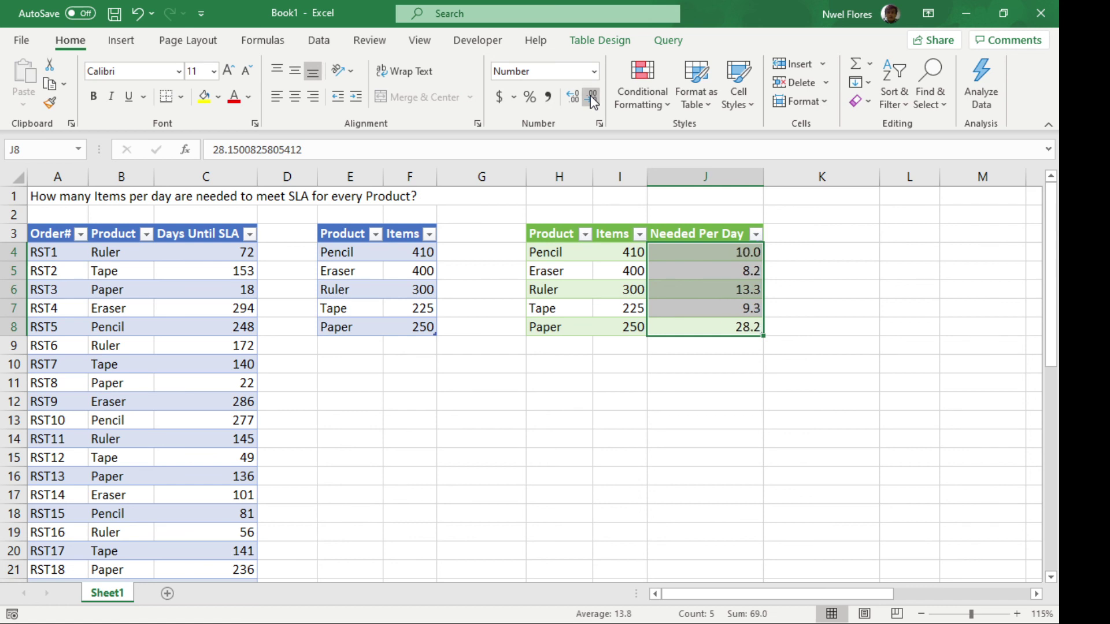
{"action": "left_click", "coordinate": [592, 99]}
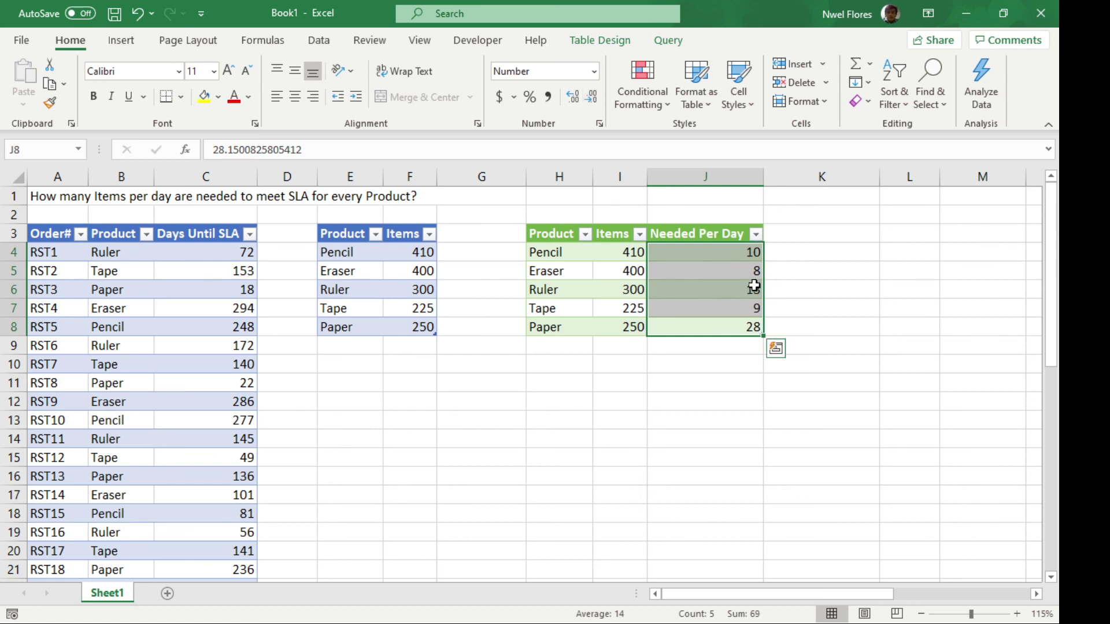
{"action": "left_click", "coordinate": [713, 289]}
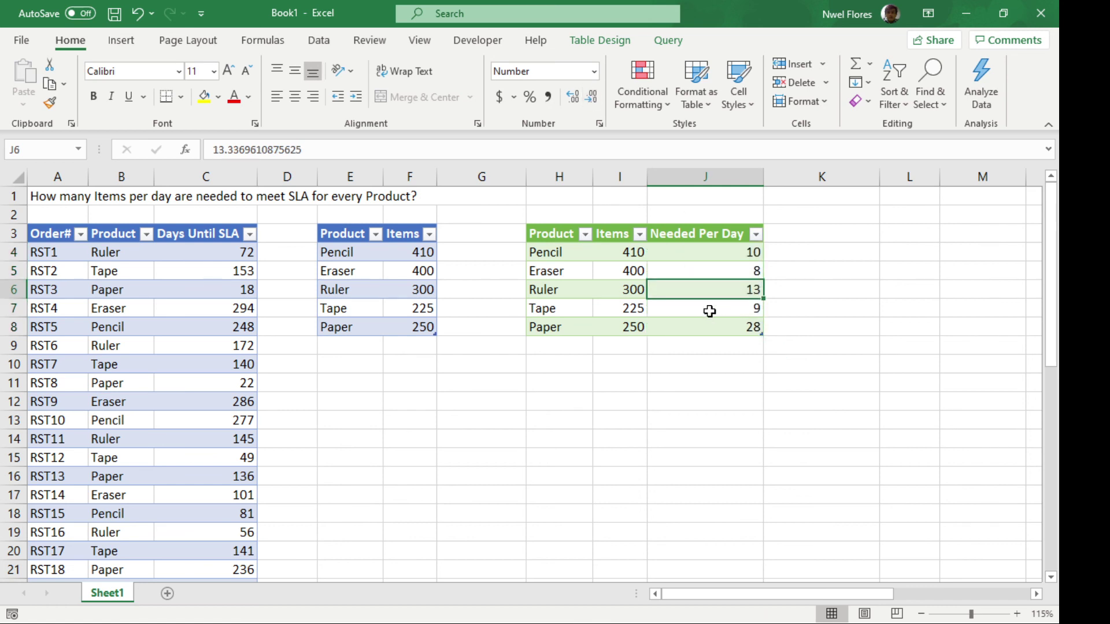
{"action": "left_click", "coordinate": [739, 329]}
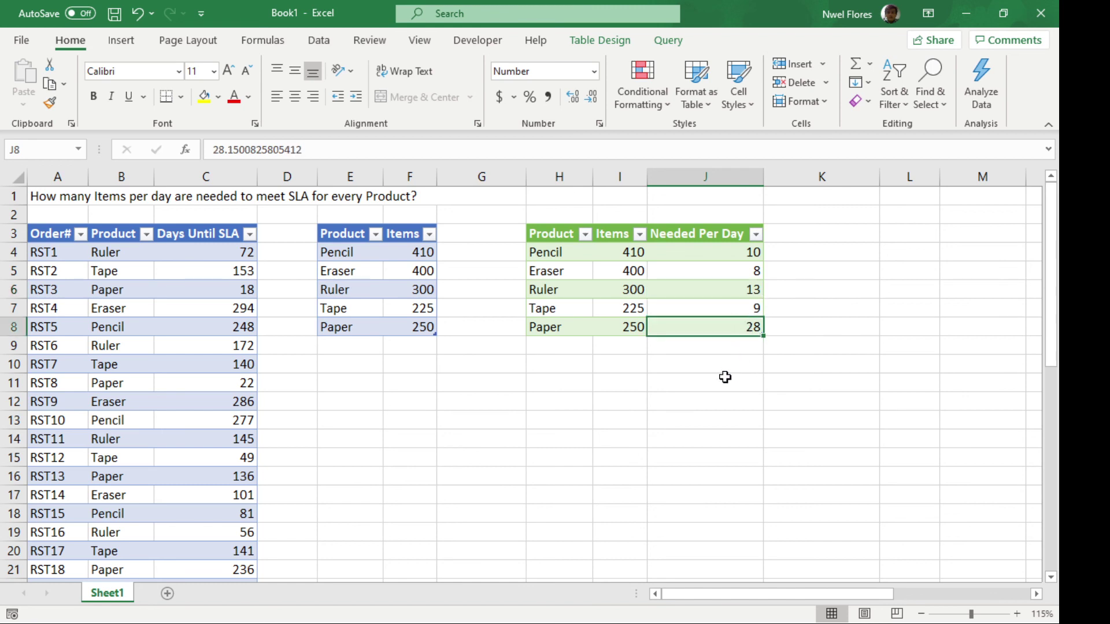